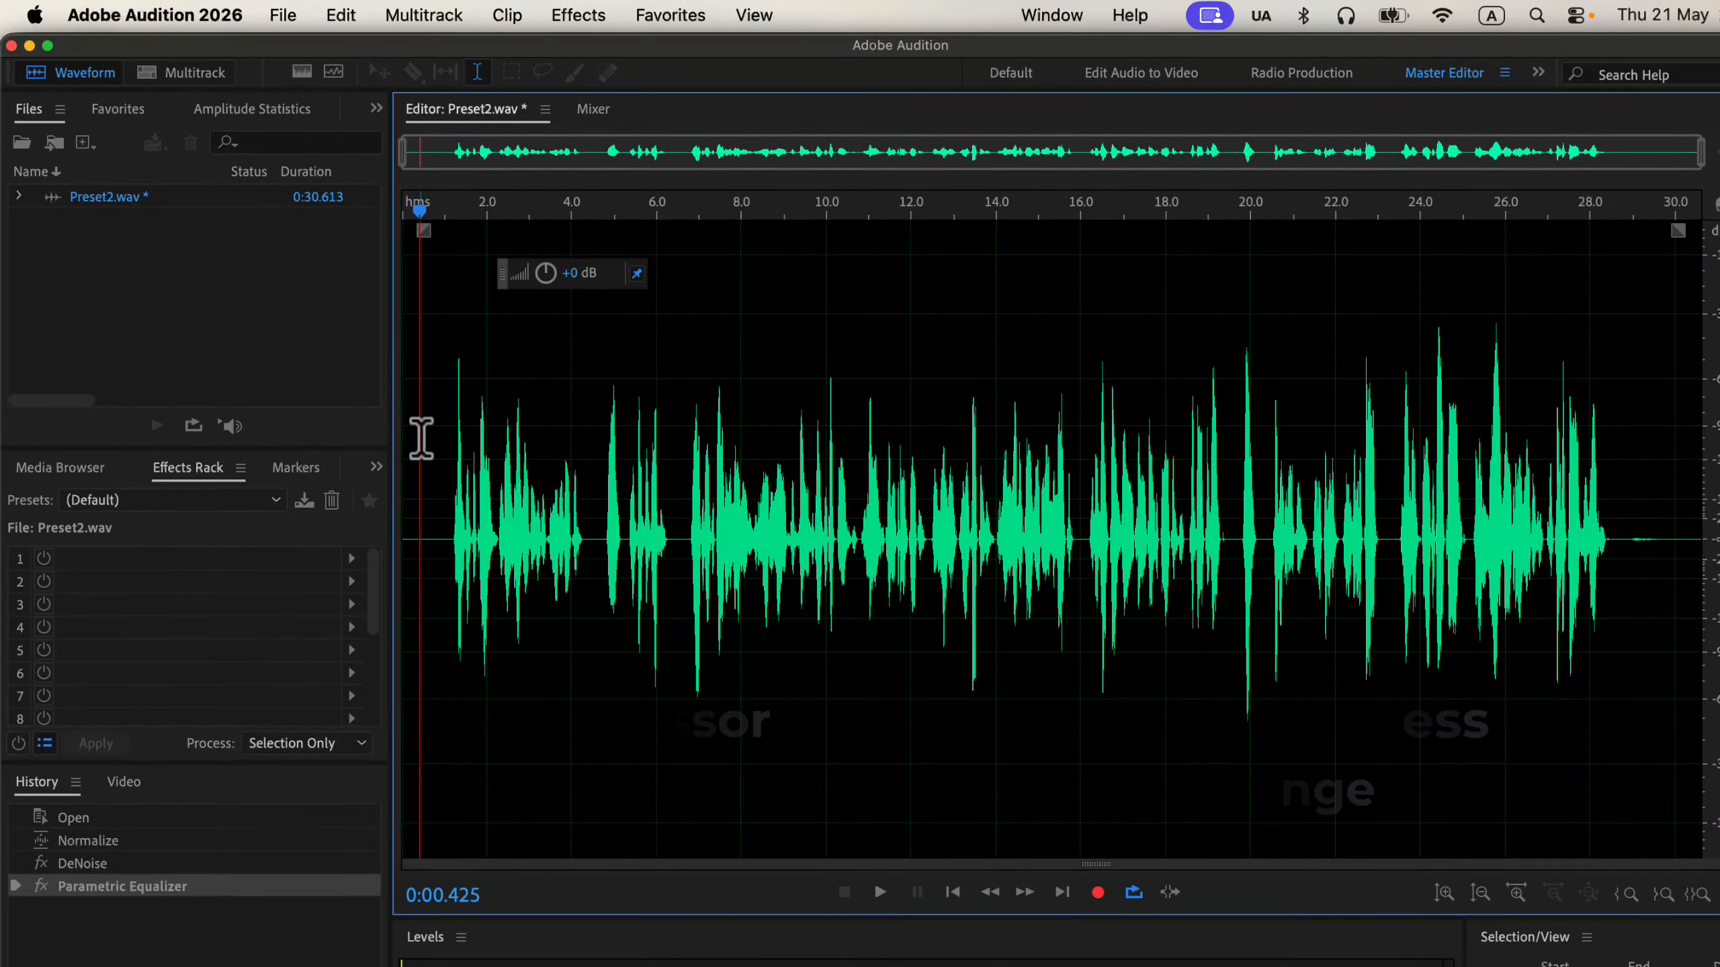
- Open the Dynamics effect from the amplitude and compression effects and load its Soft Compression preset
left_click(594, 19)
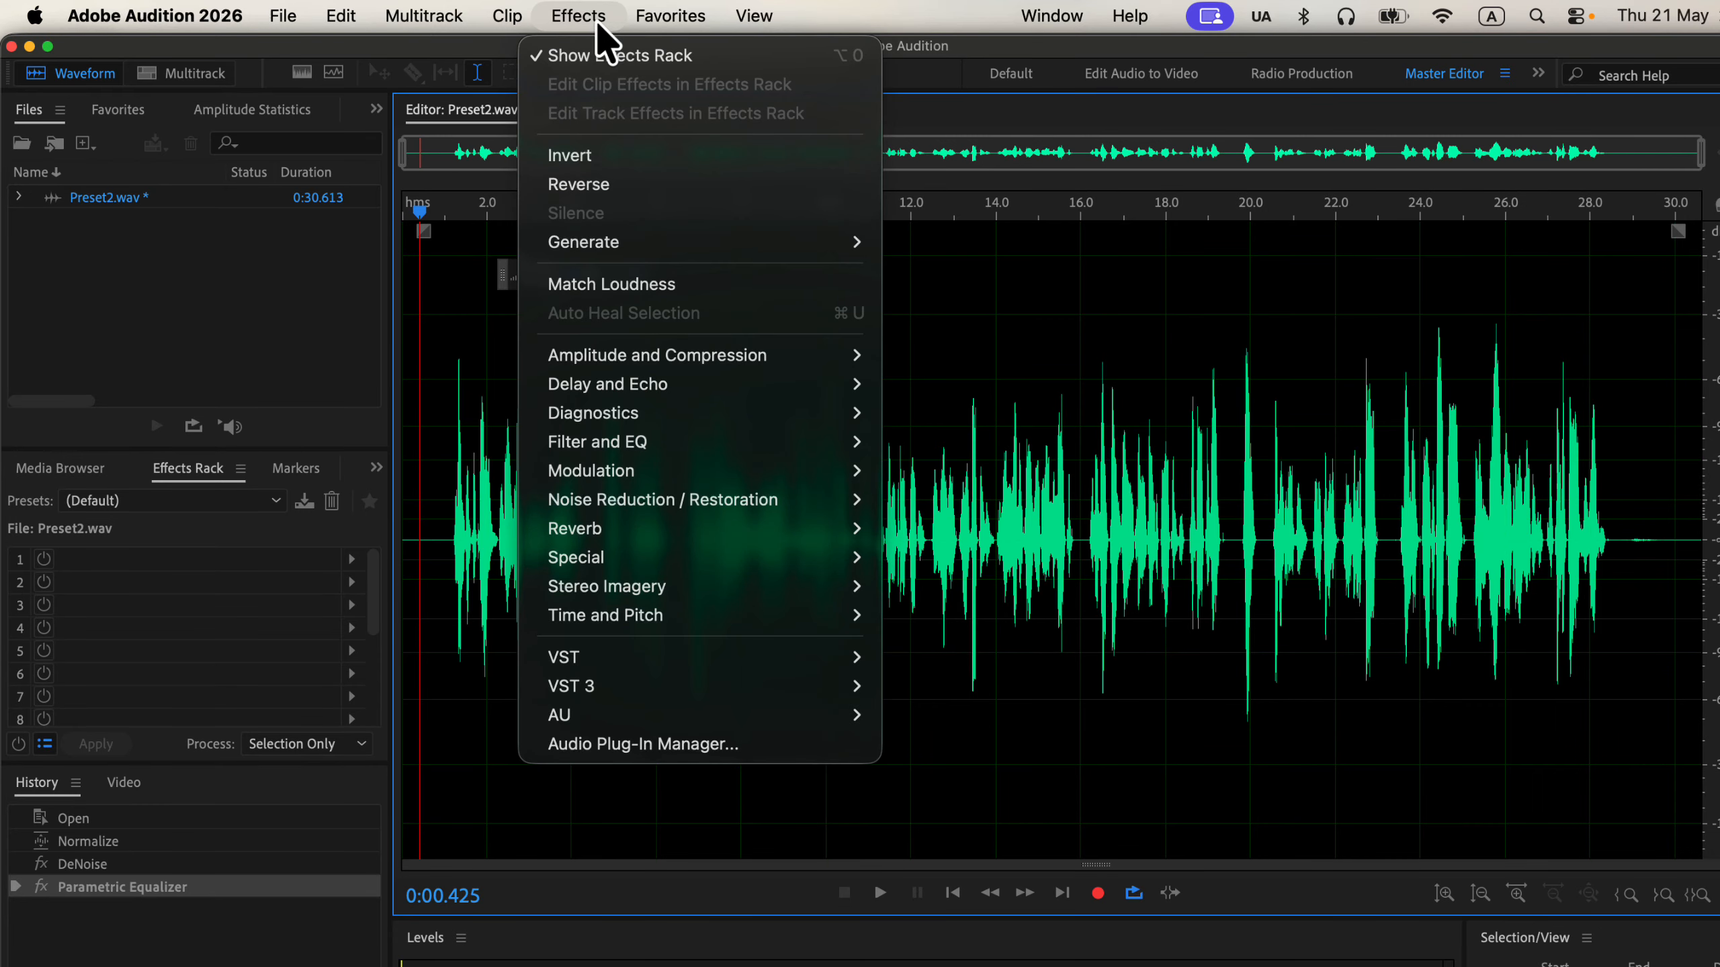
mouse_move(576, 354)
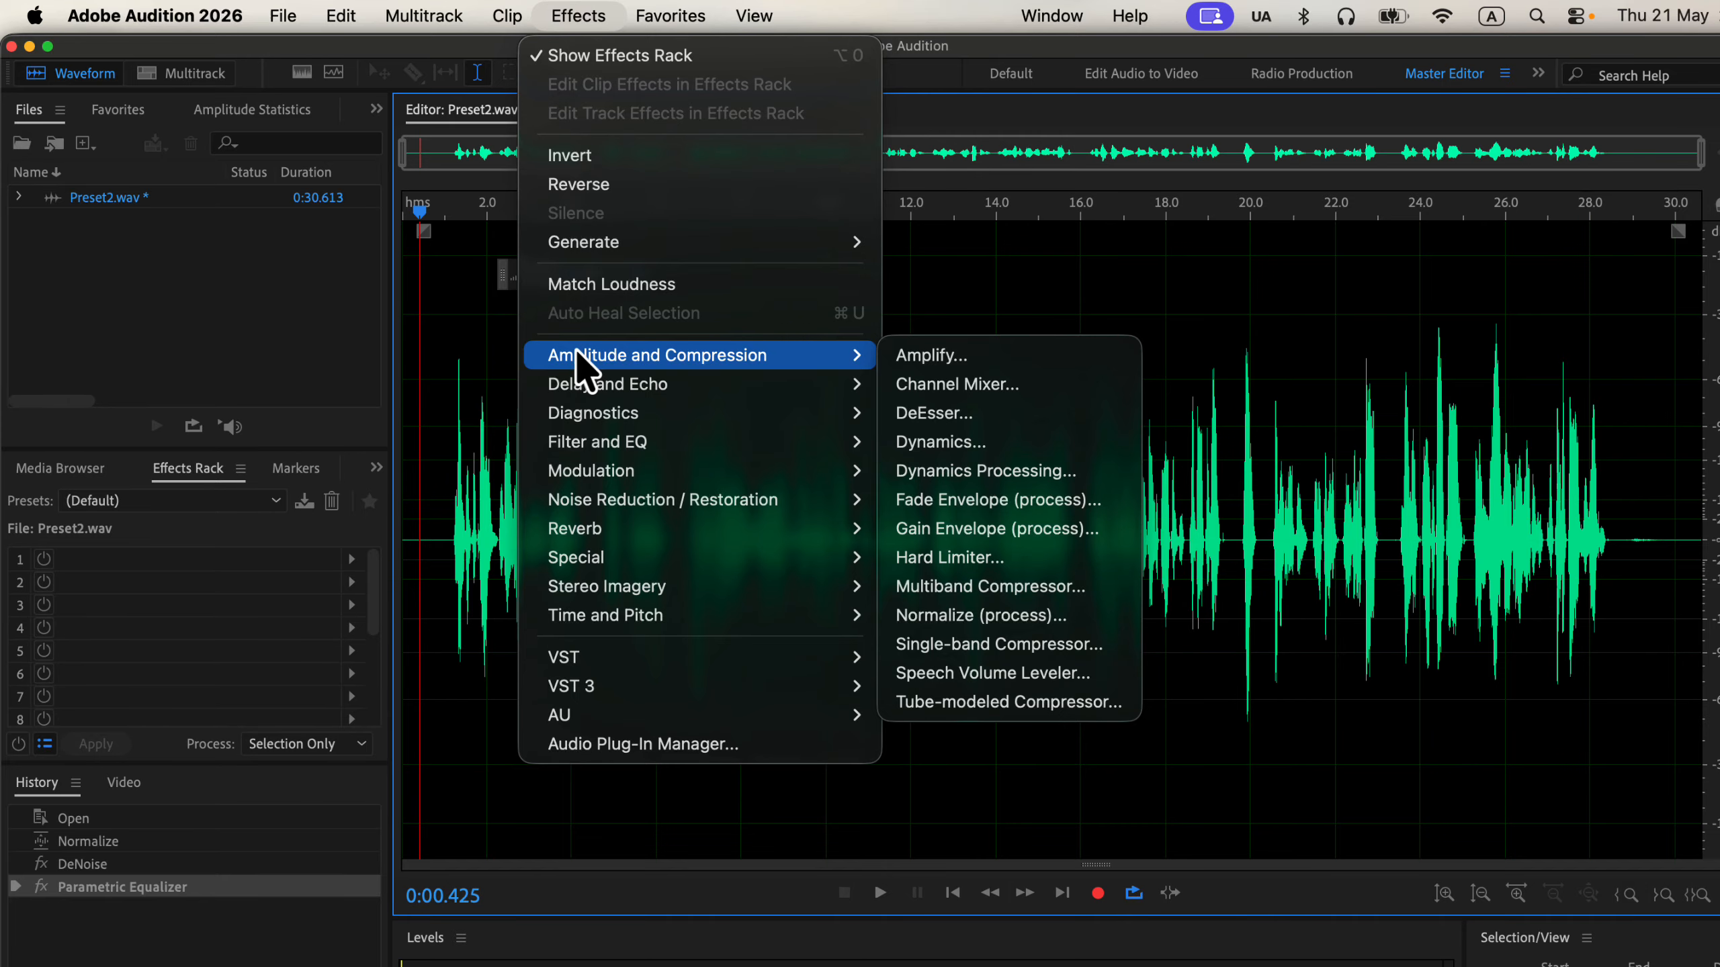
left_click(1021, 447)
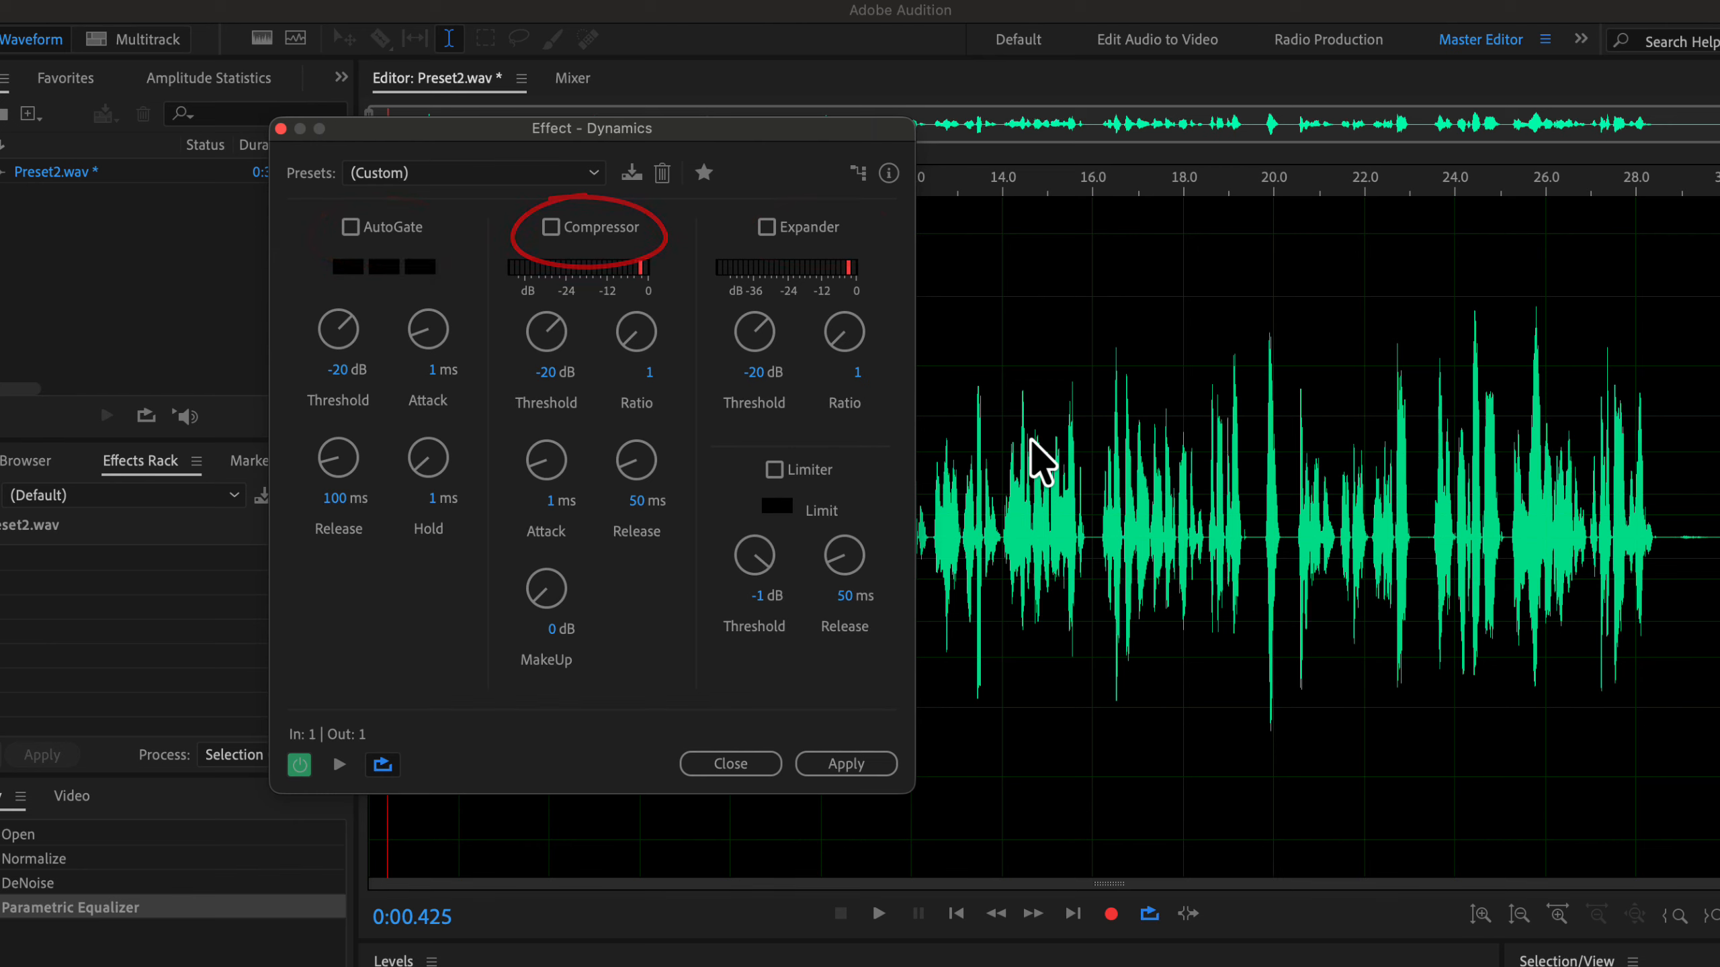
left_click(495, 181)
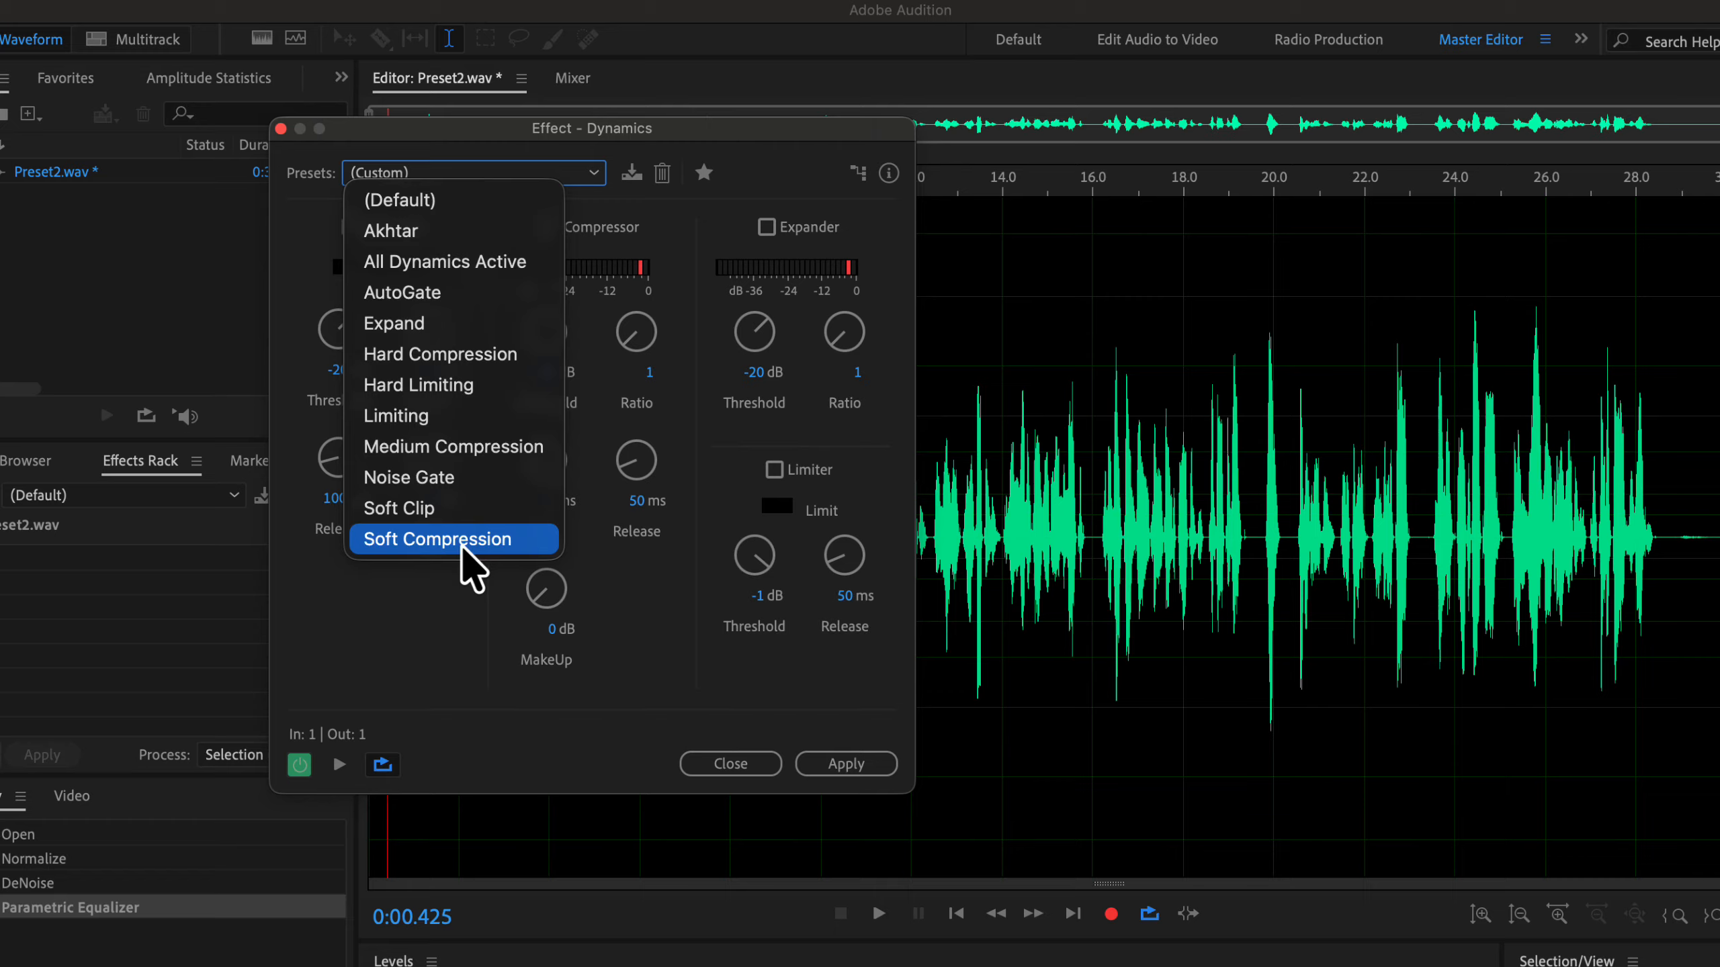
left_click(522, 548)
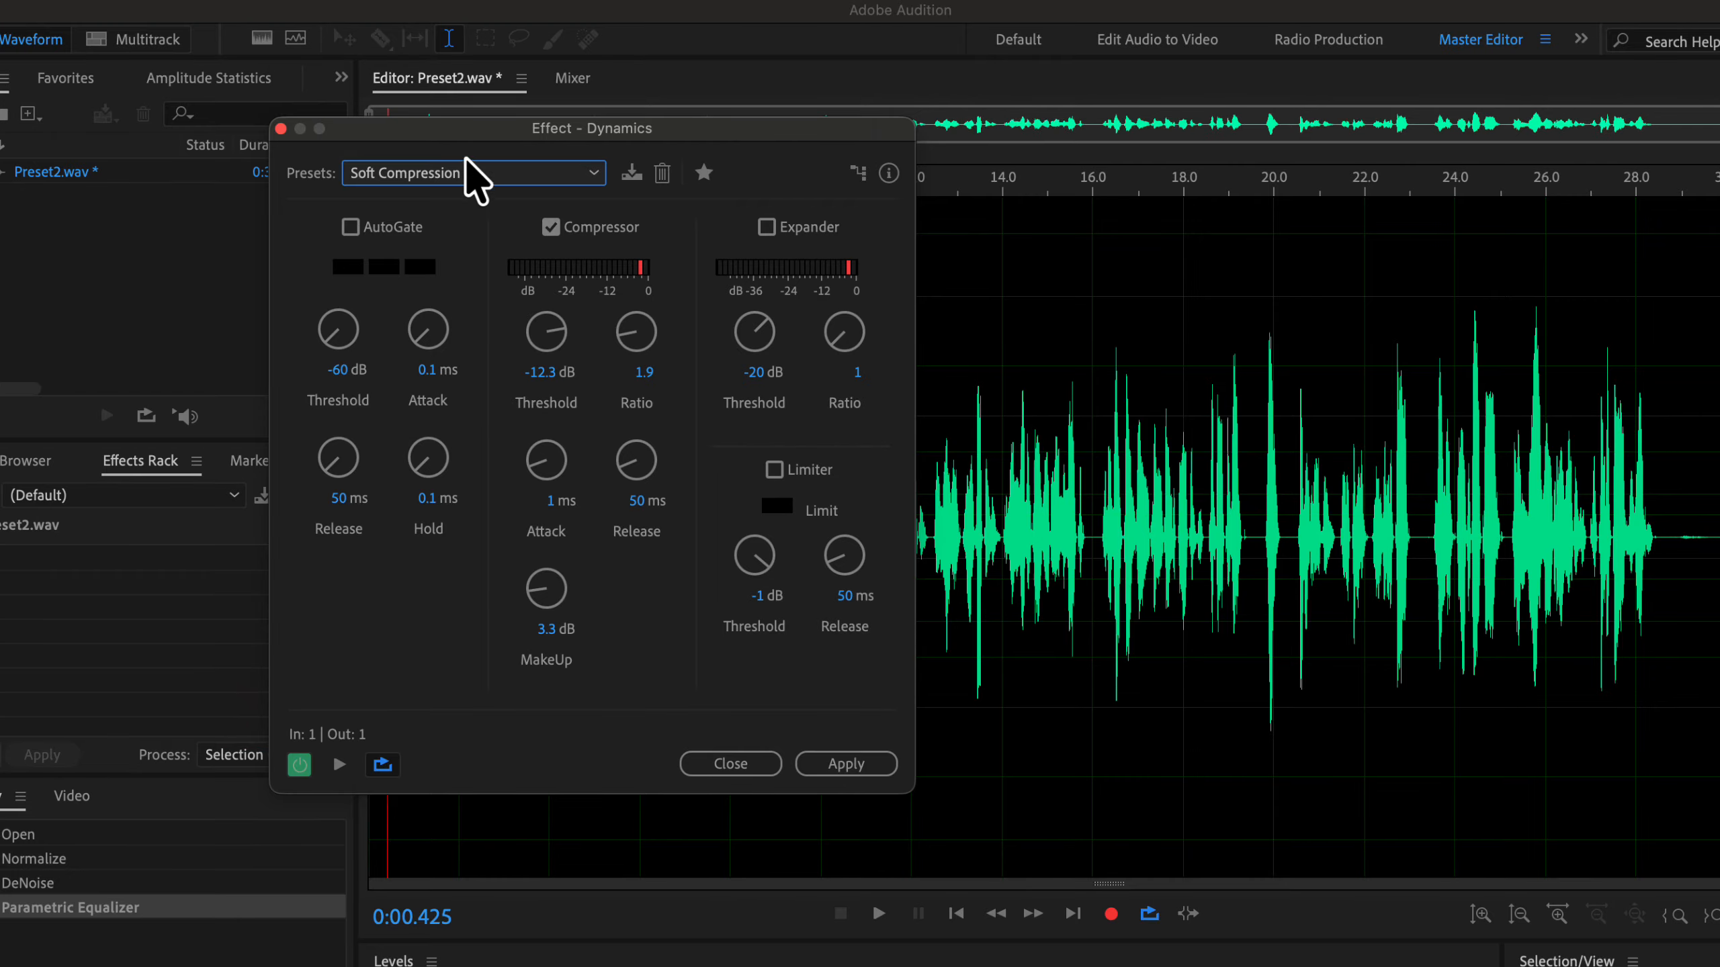
- Preview the recording while switching the Dynamics effect off and on twice to compare the original and compressed sound
left_click_drag(467, 129, 759, 301)
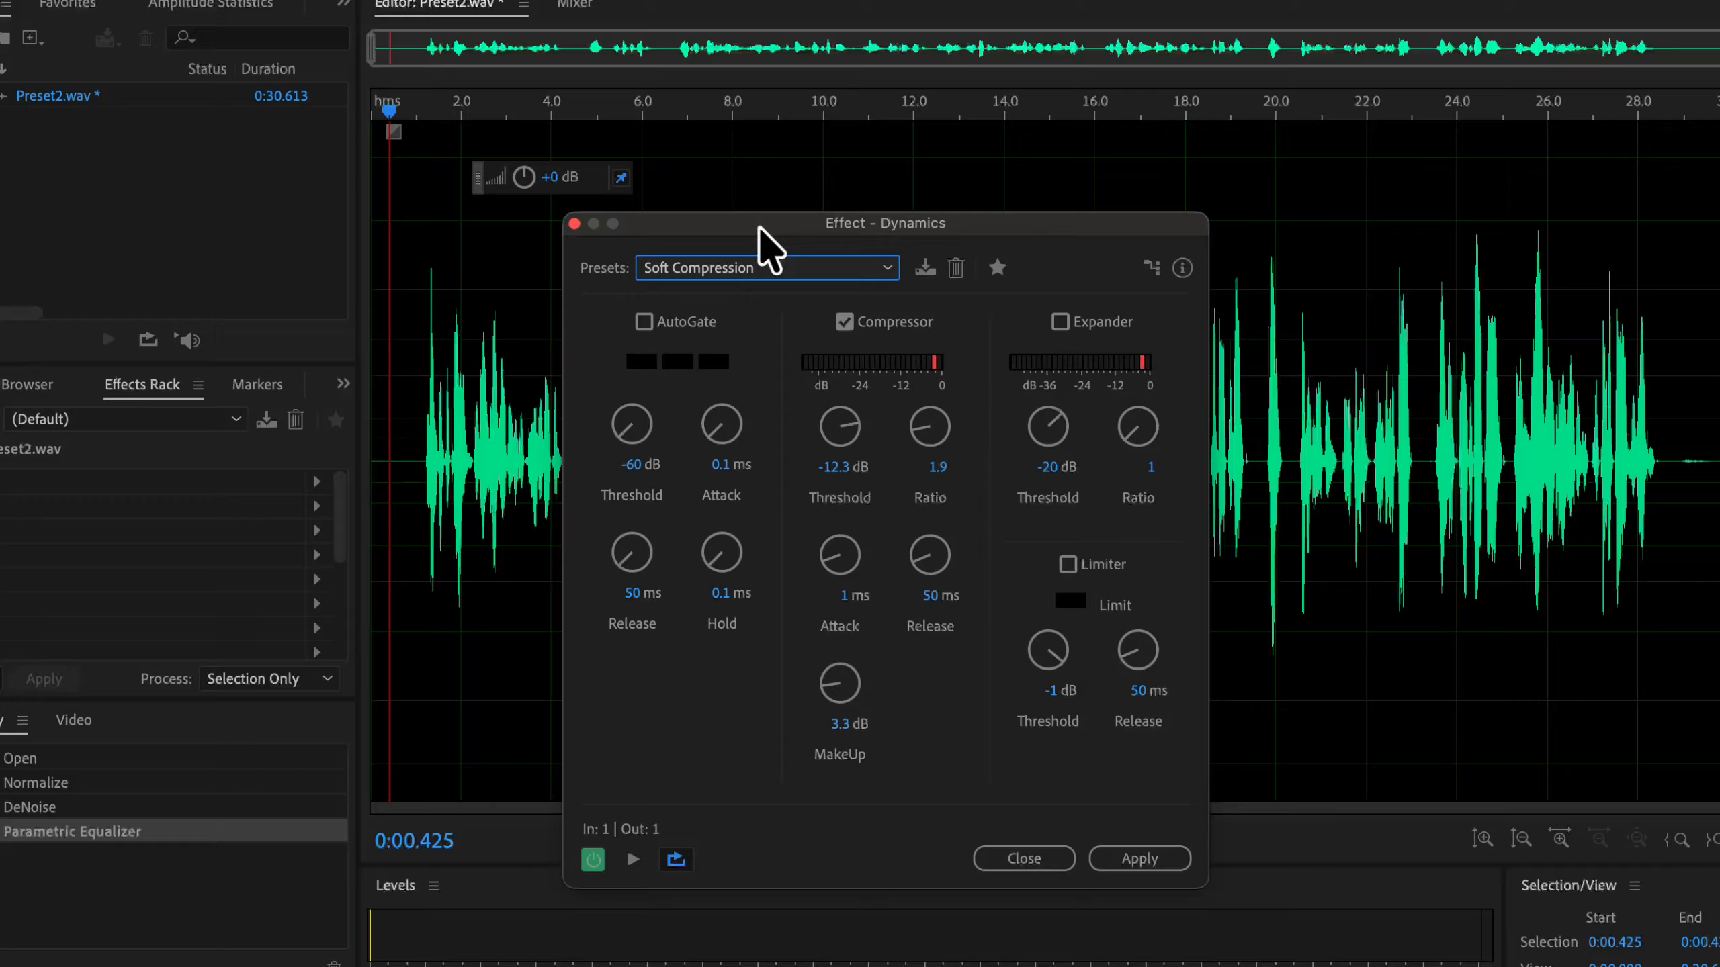
key("space")
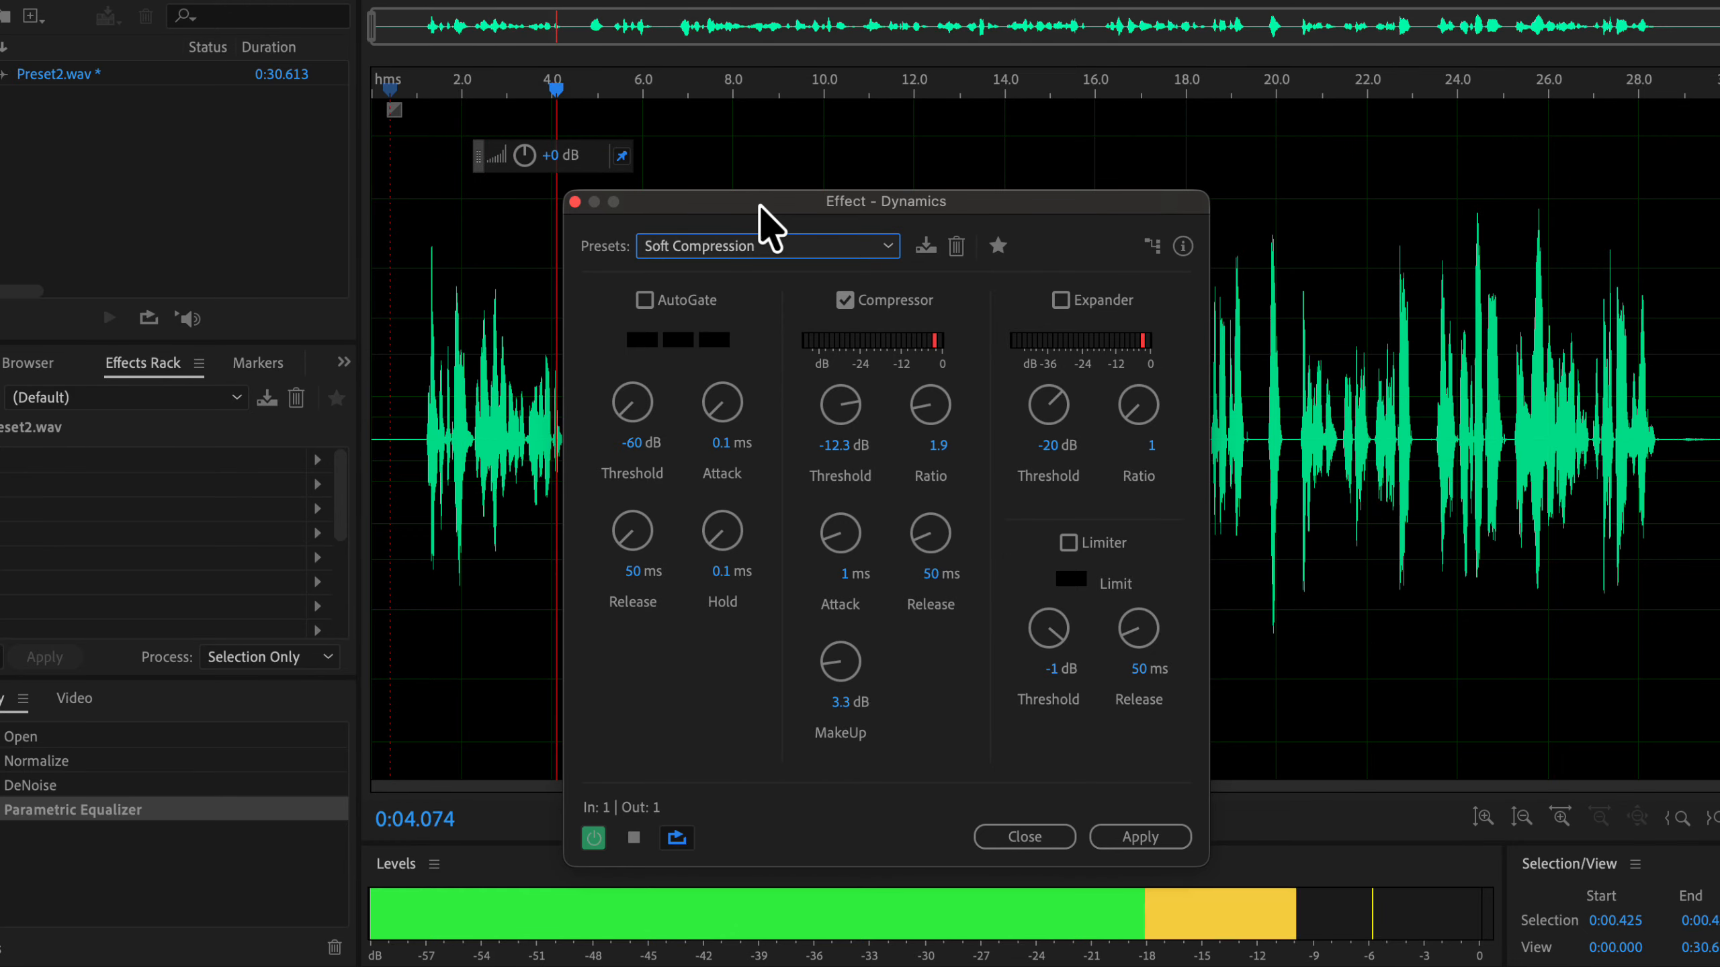
left_click(594, 838)
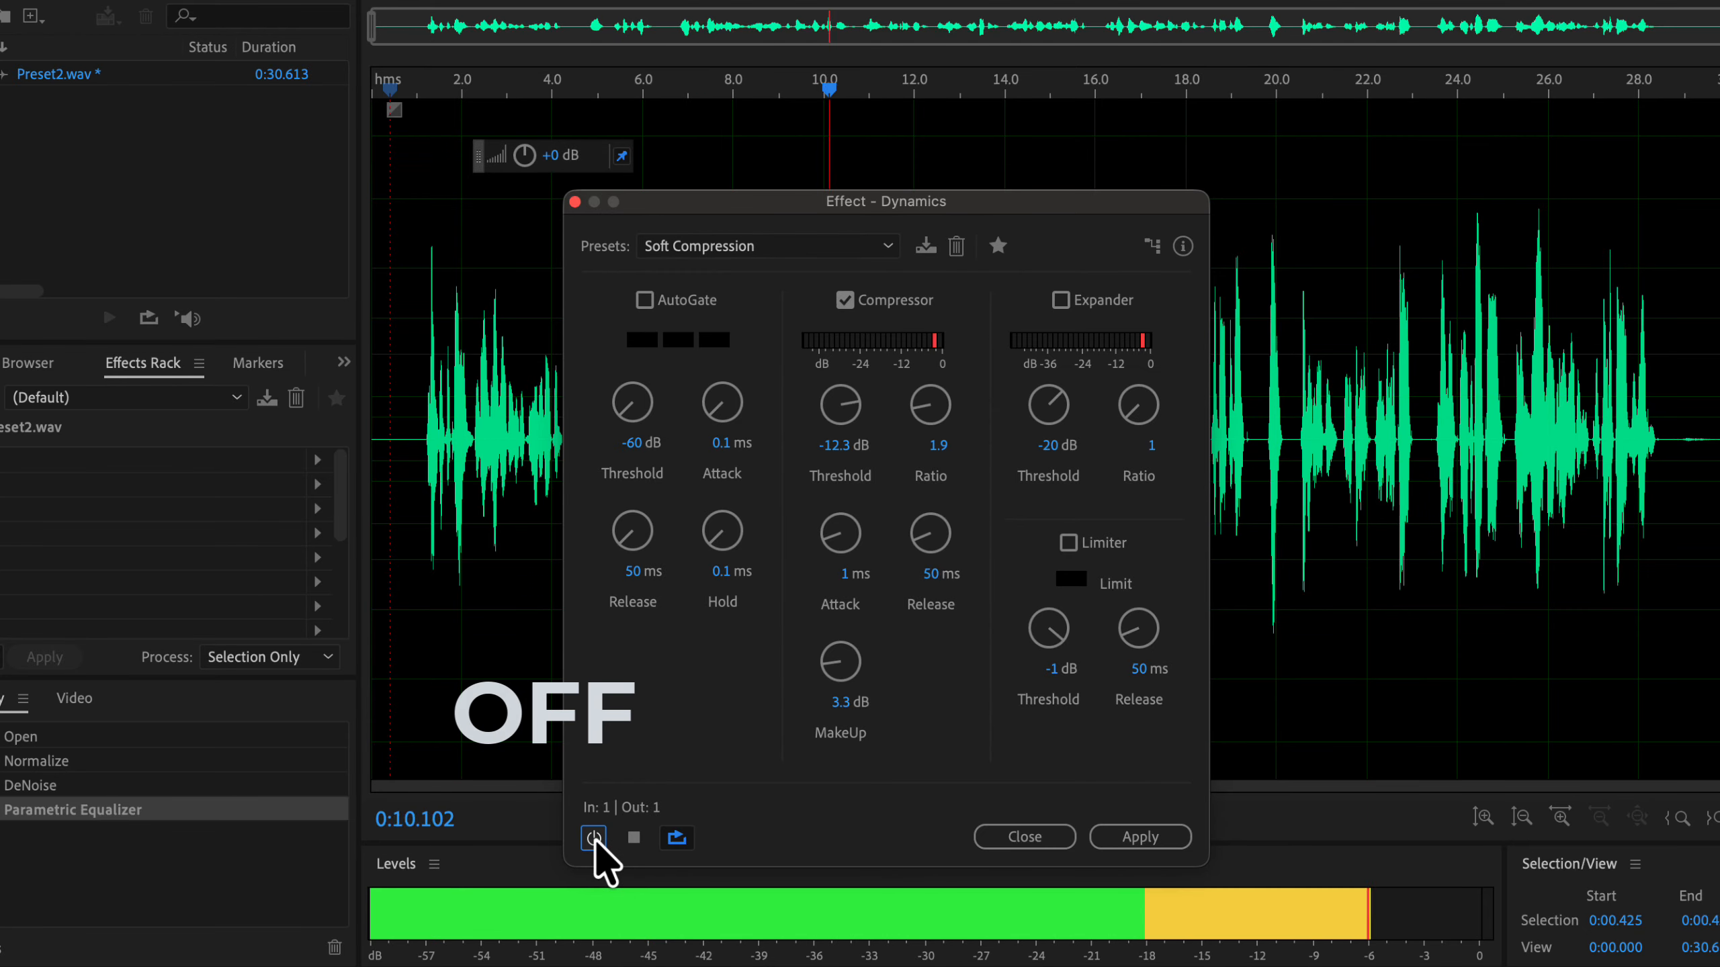
left_click(594, 838)
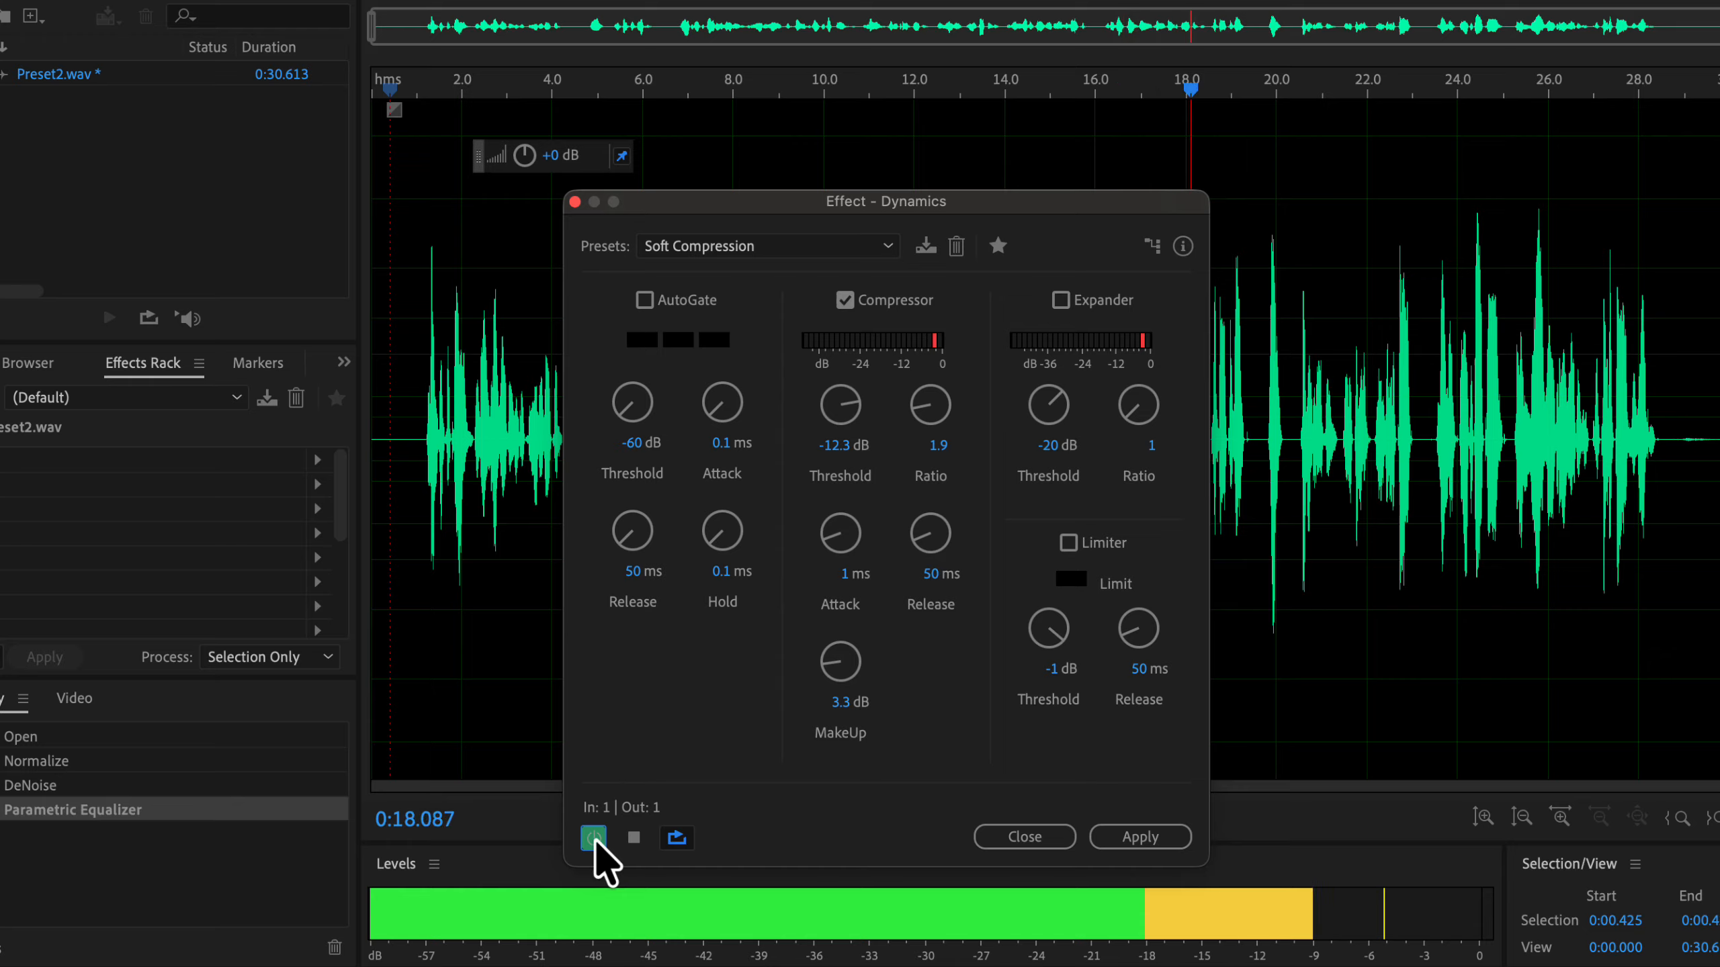
left_click(594, 838)
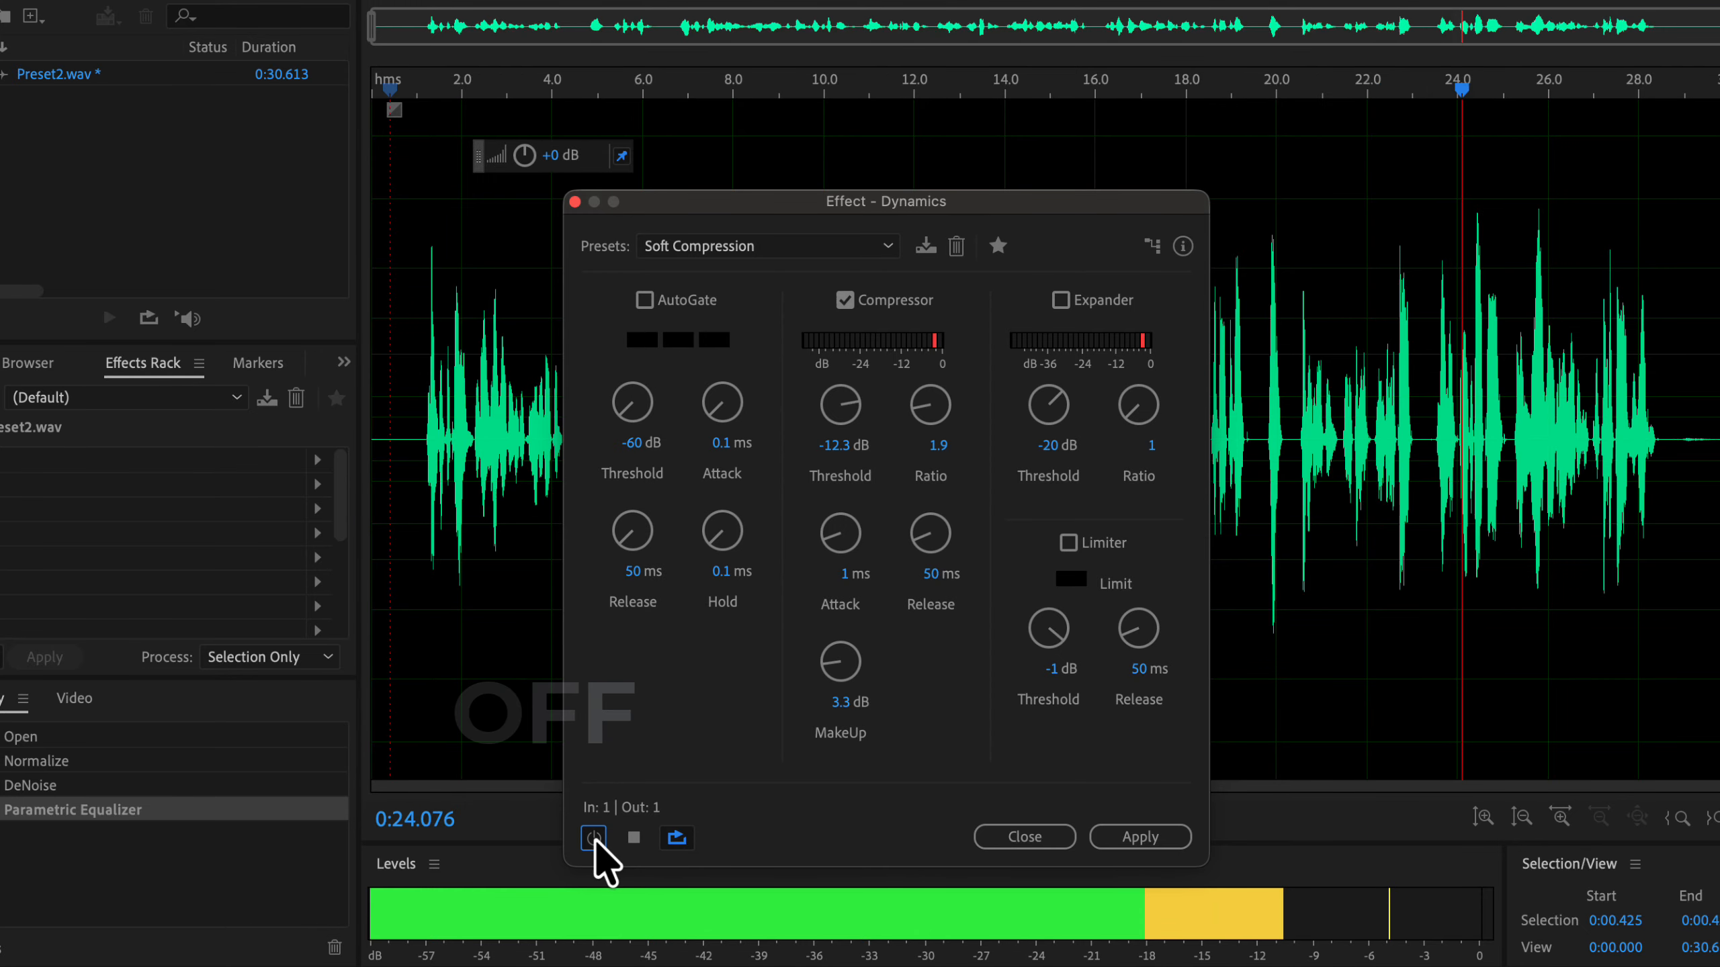
left_click(594, 838)
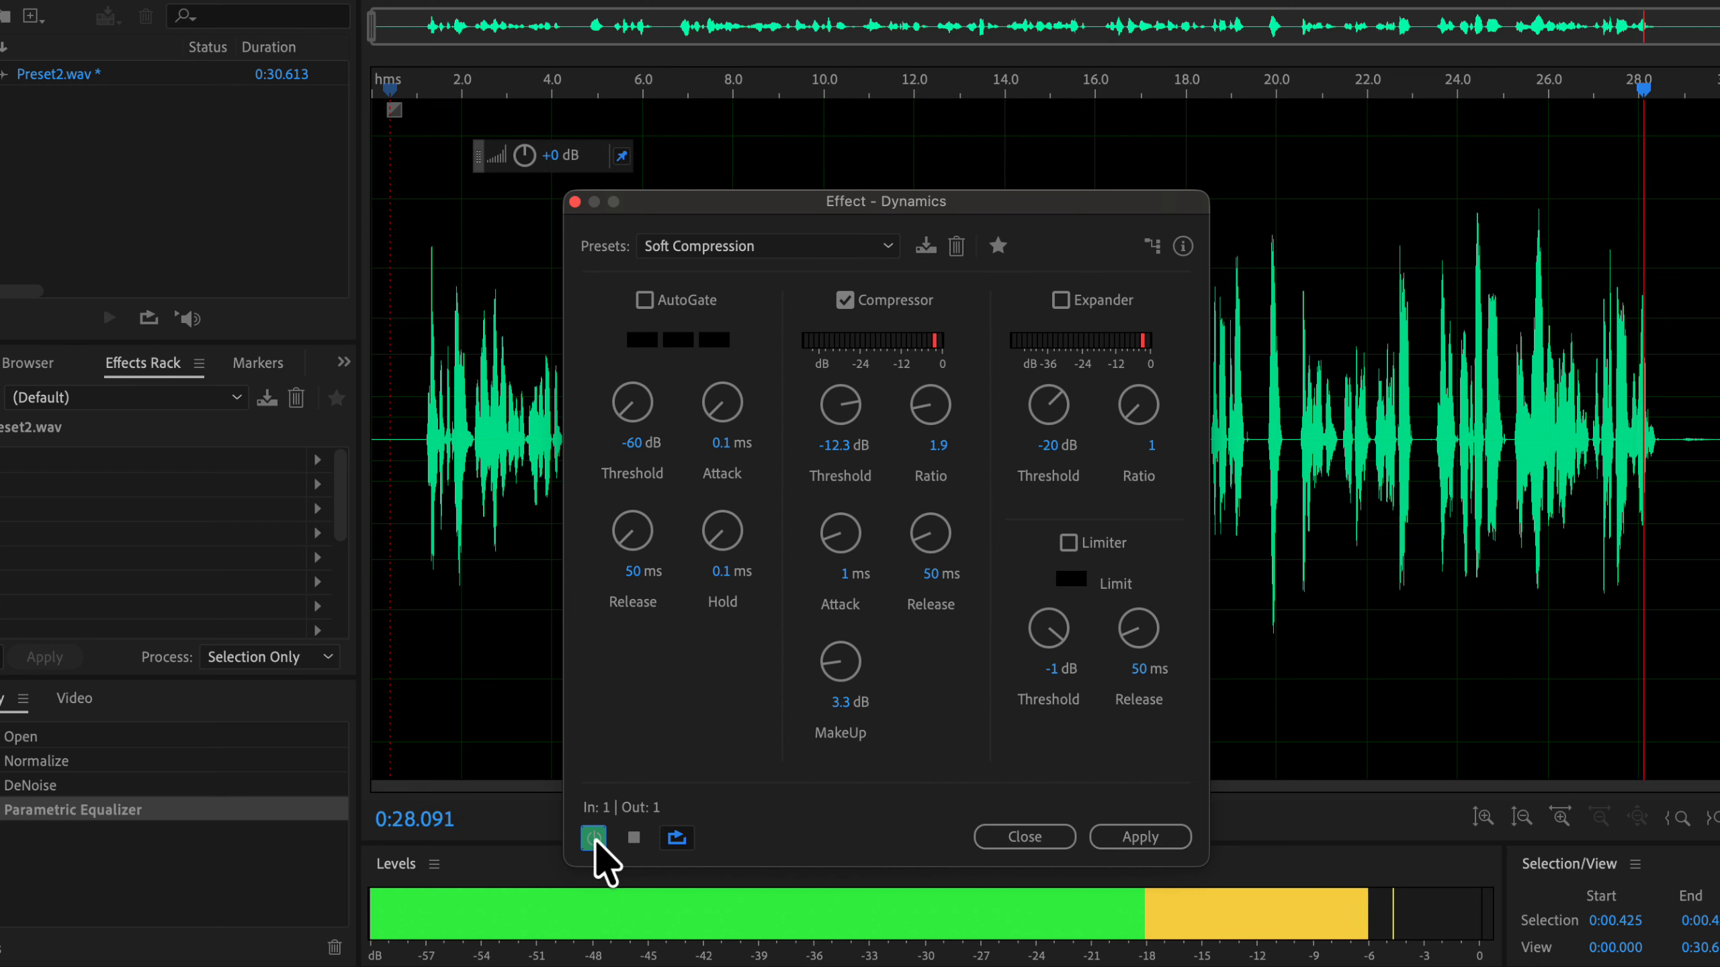
key("space")
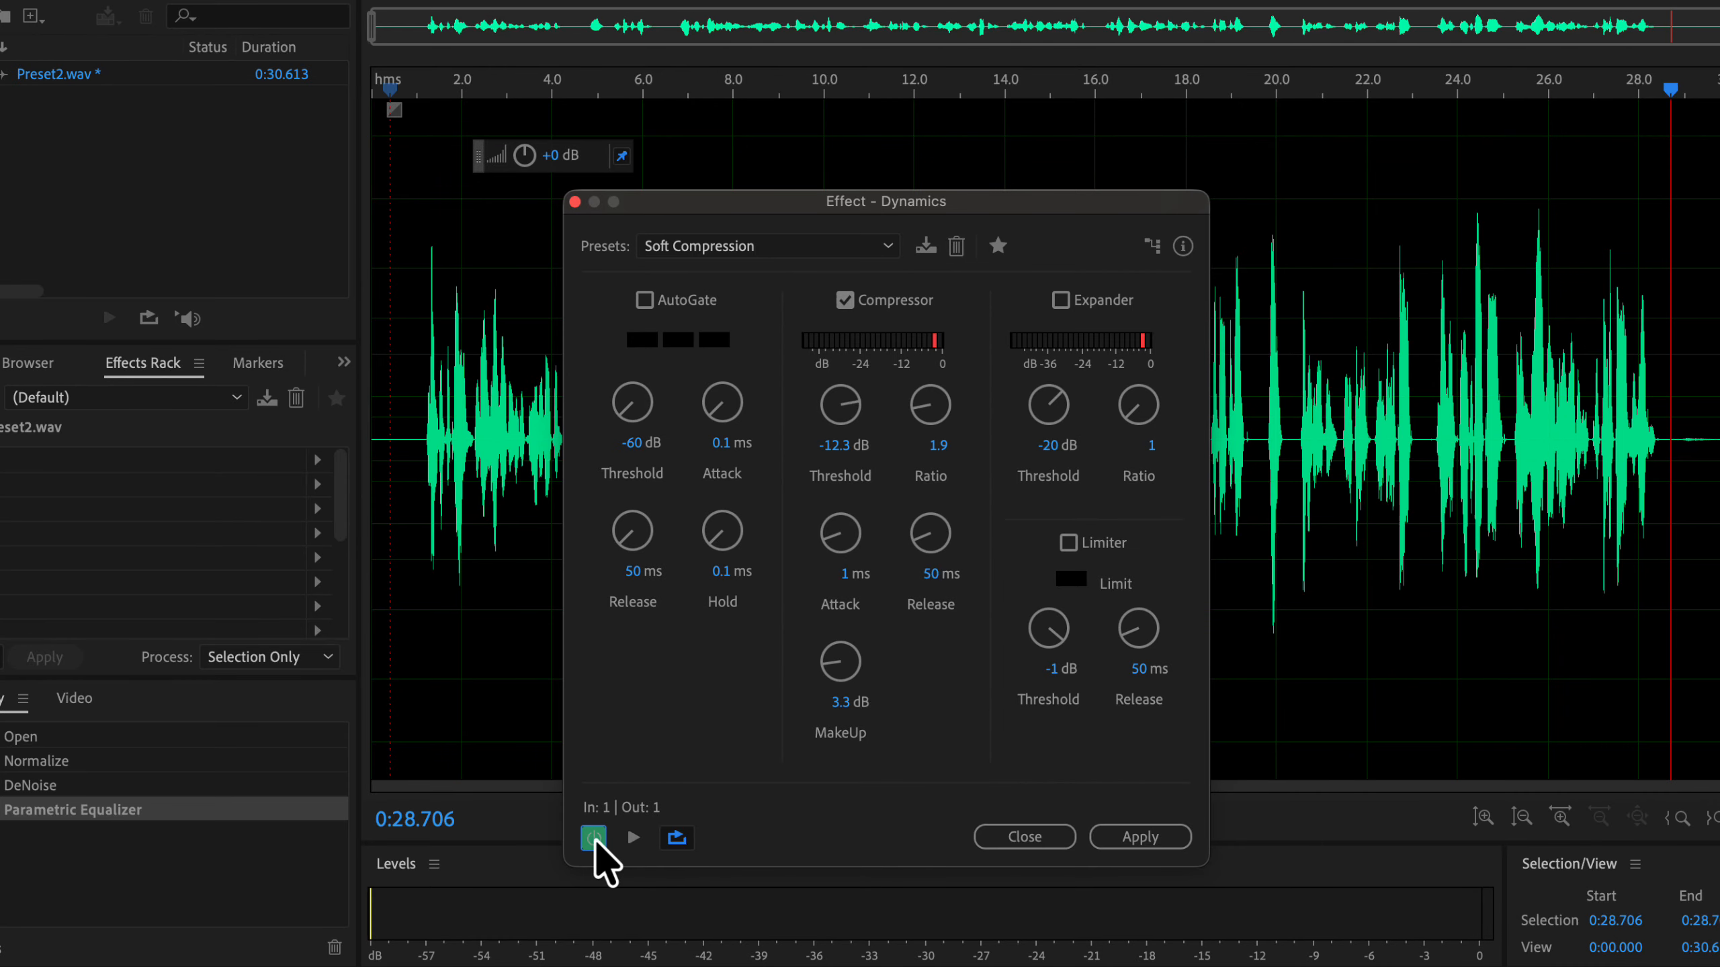
- Apply the Soft Compression dynamics to the recording and clear the waveform selection
left_click(1140, 838)
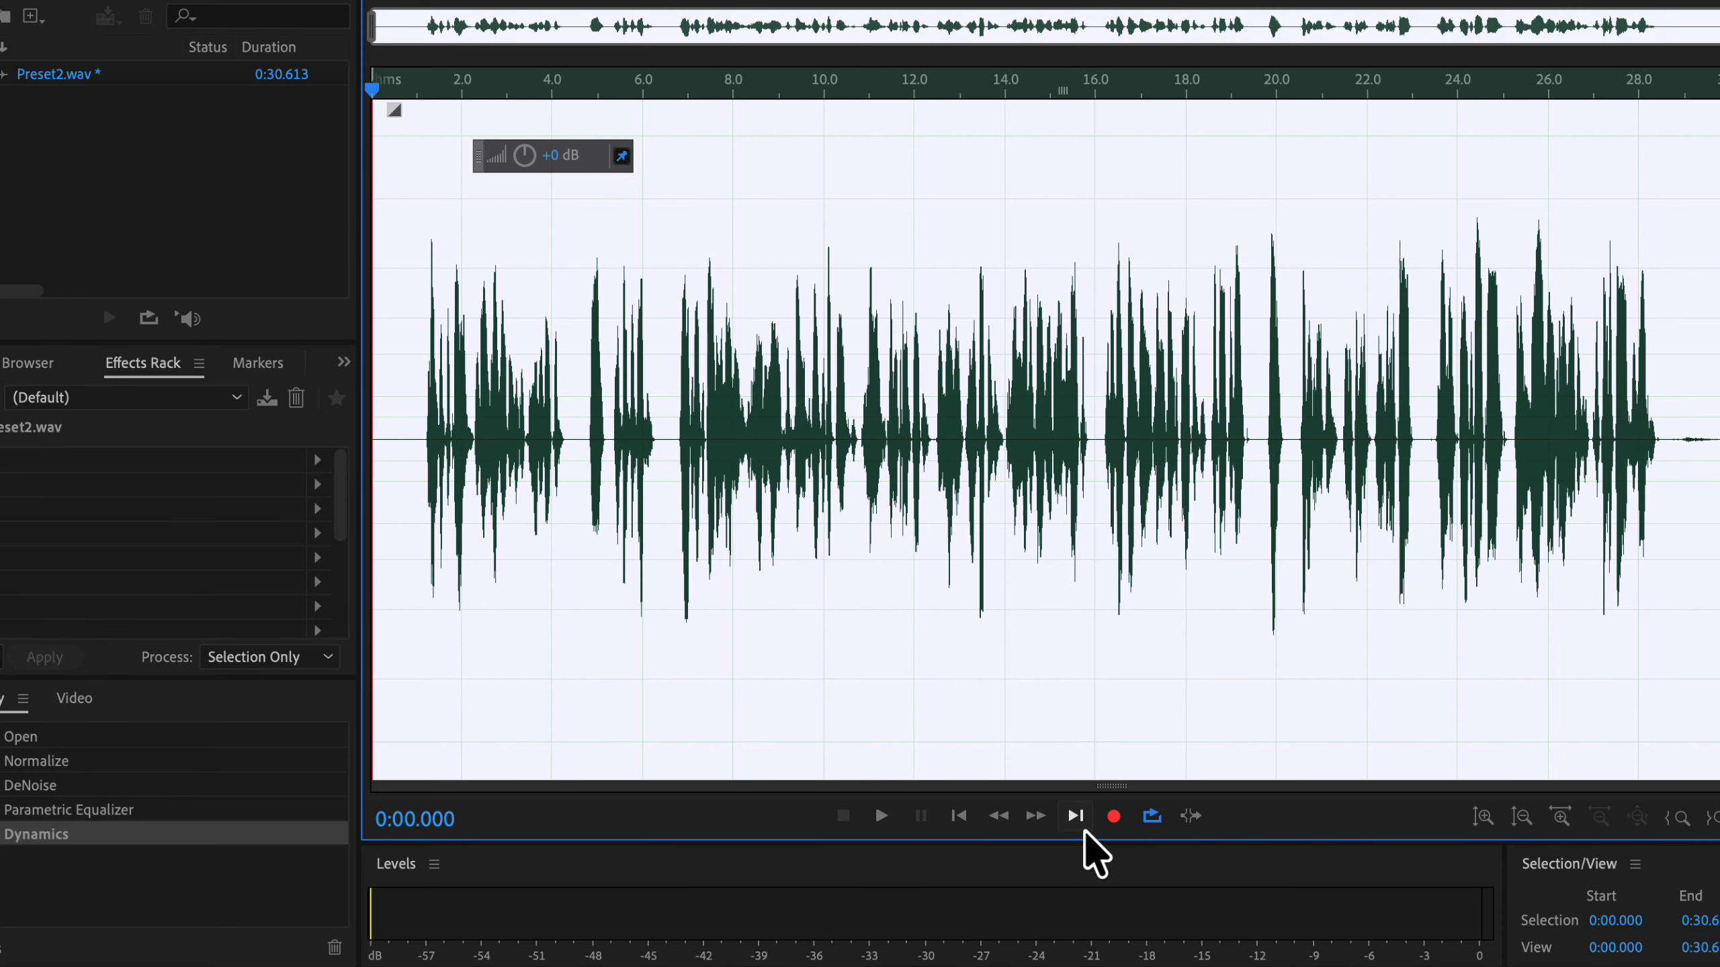
left_click(631, 704)
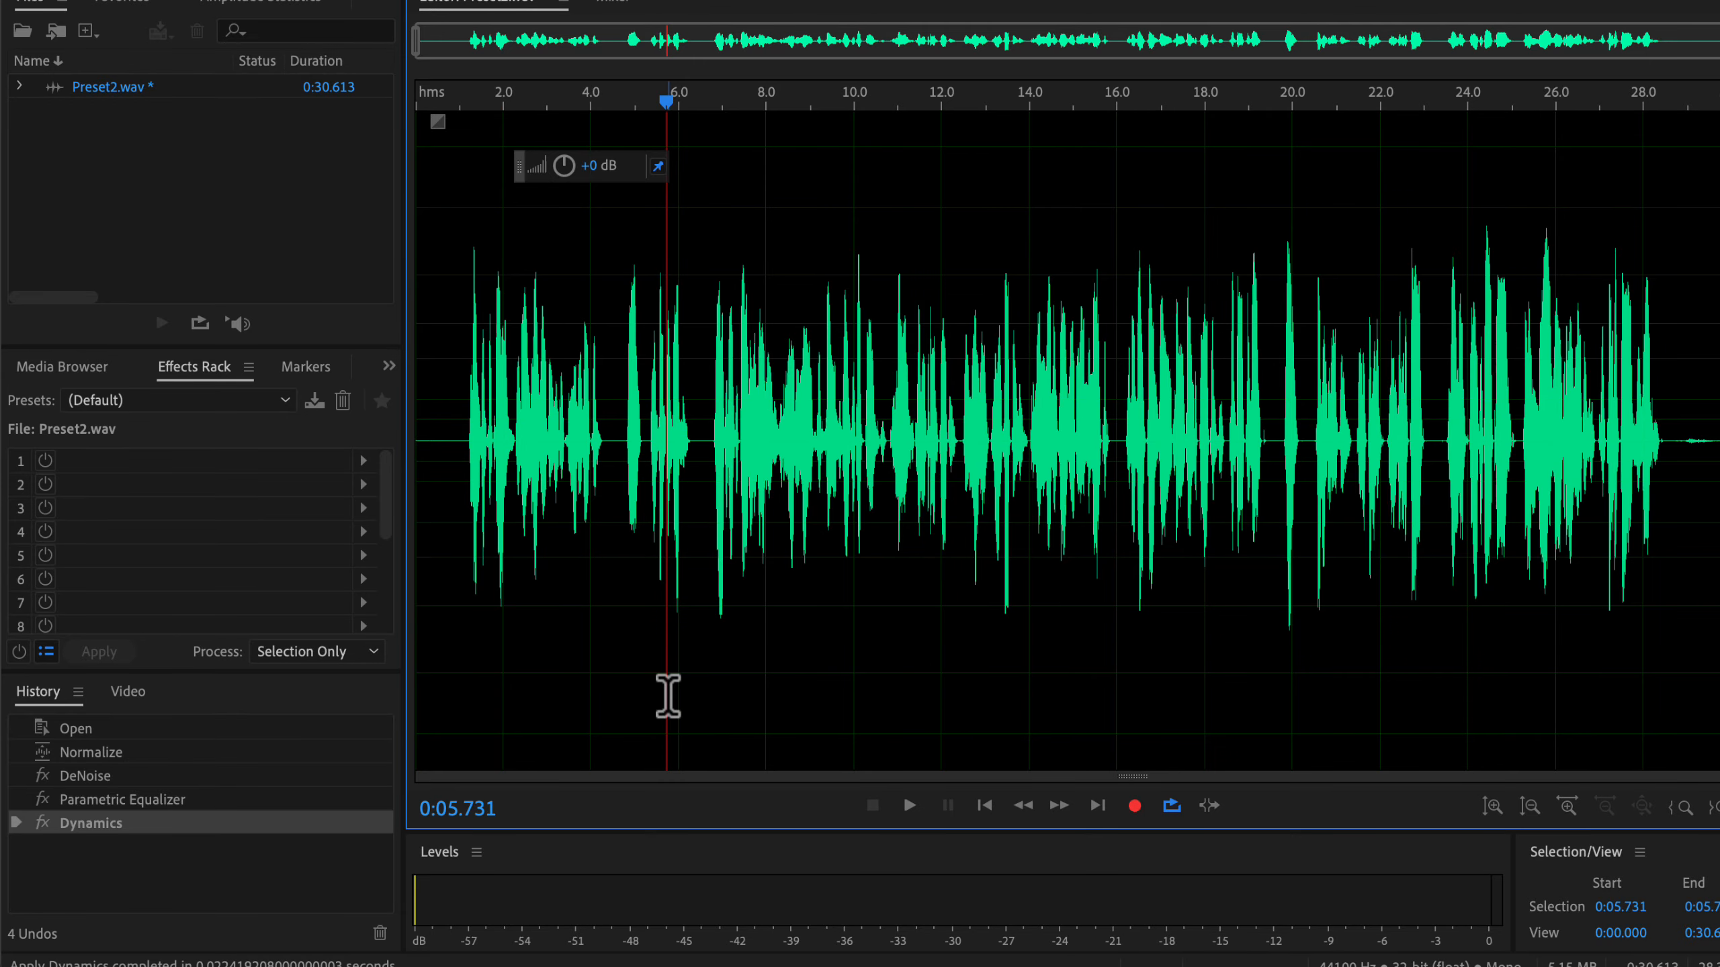
- Compare the waveform before and after compression by alternating between the Parametric Equalizer and Dynamics history states
left_click(156, 800)
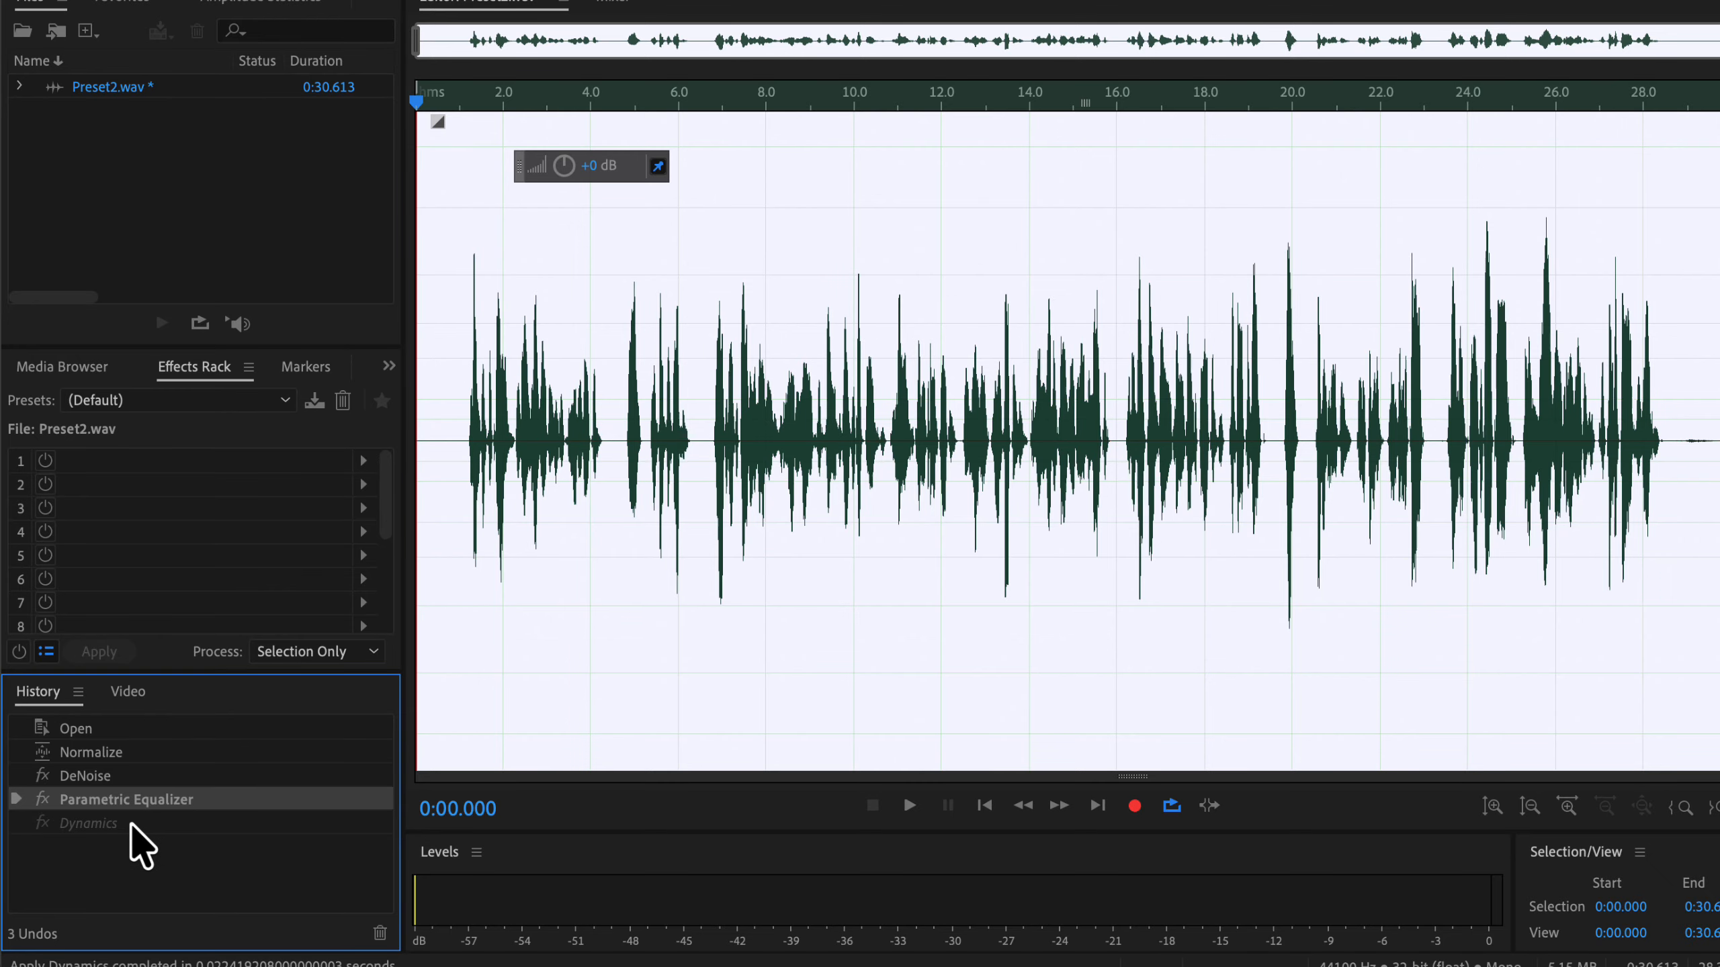
left_click(132, 823)
left_click(134, 801)
left_click(125, 823)
left_click(127, 801)
left_click(125, 825)
left_click(137, 797)
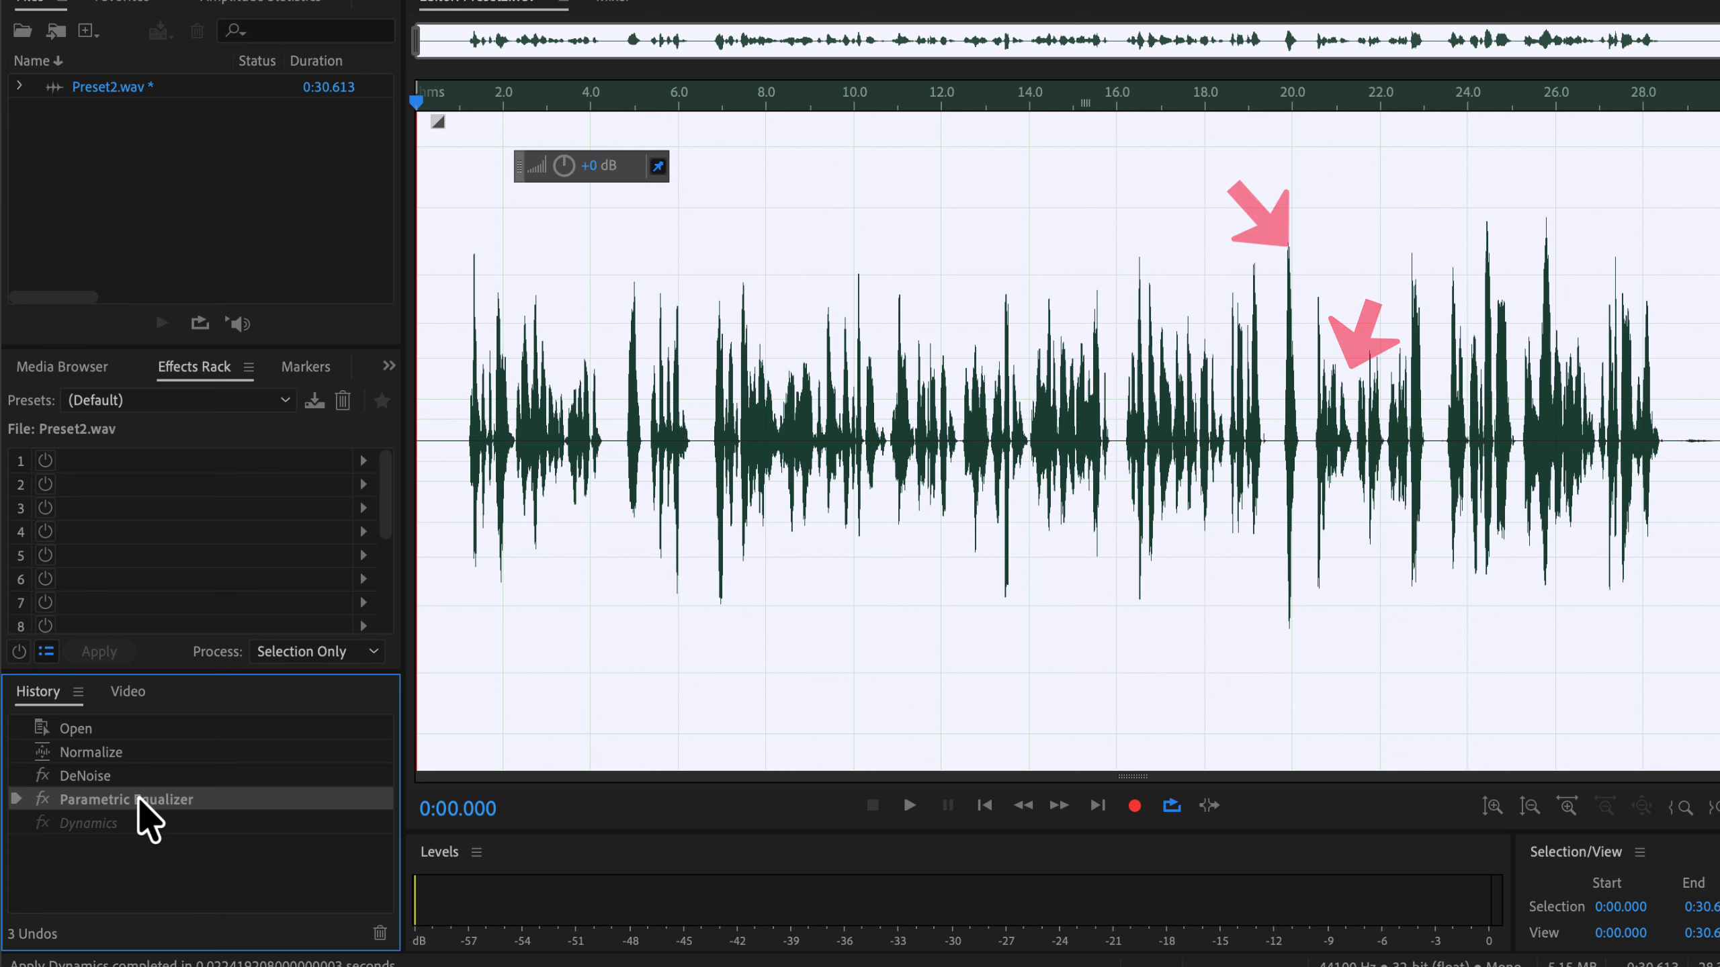
left_click(133, 825)
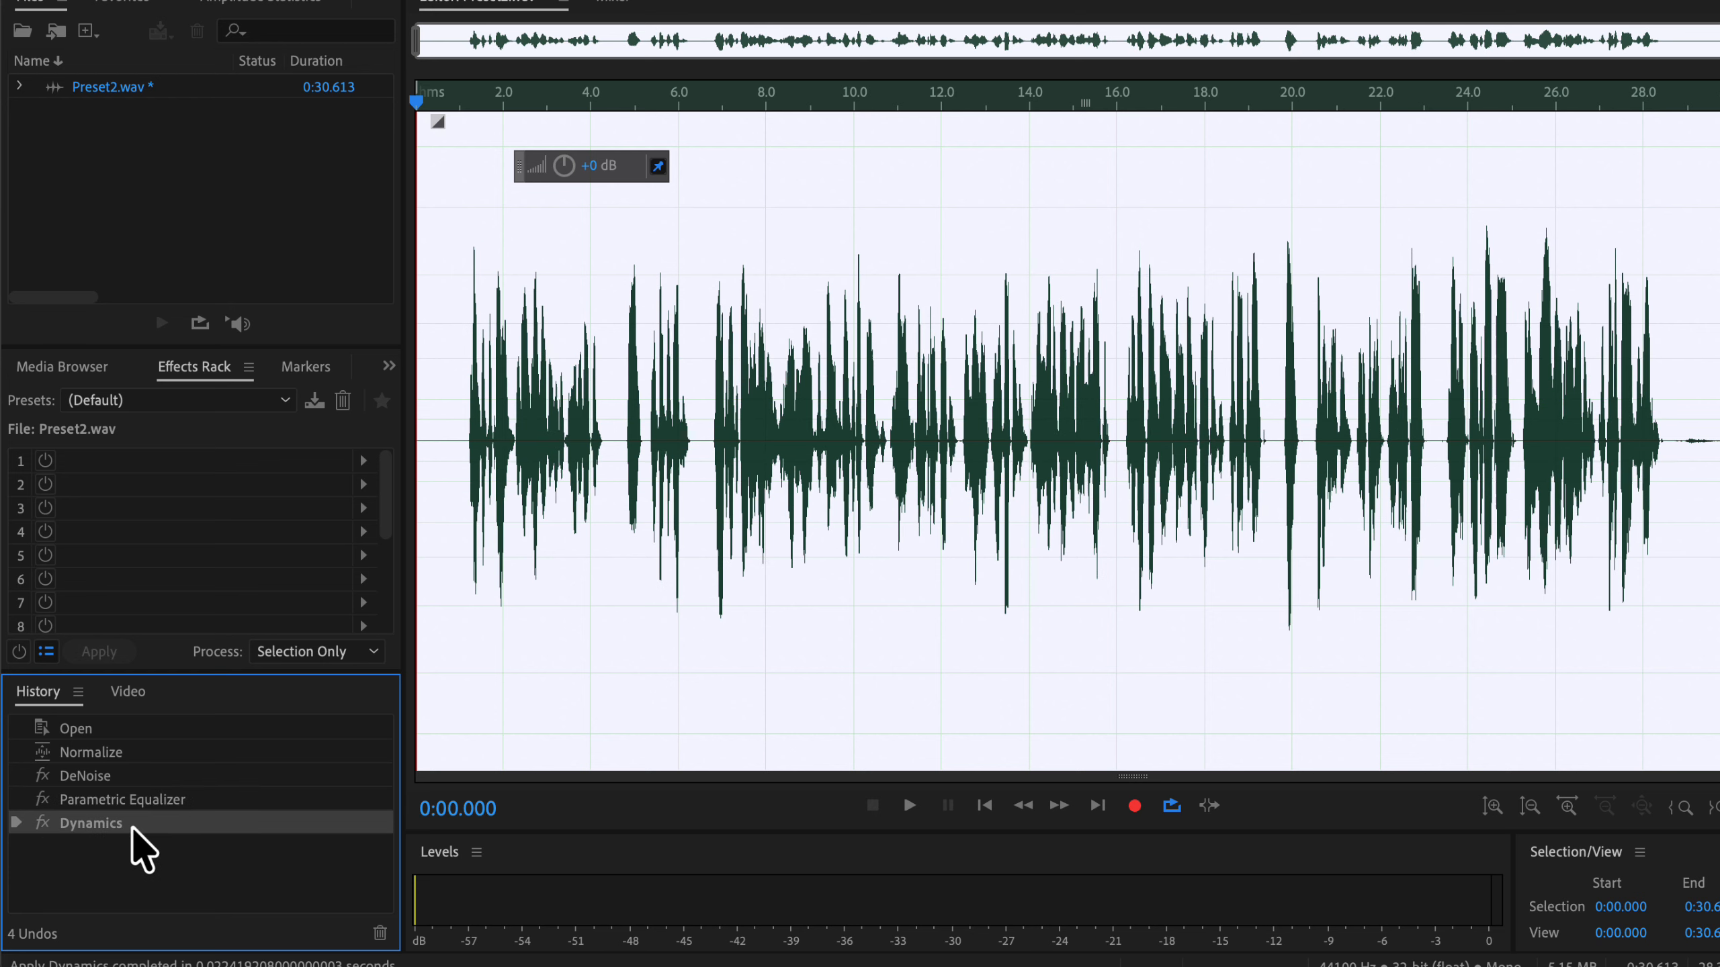
left_click(135, 802)
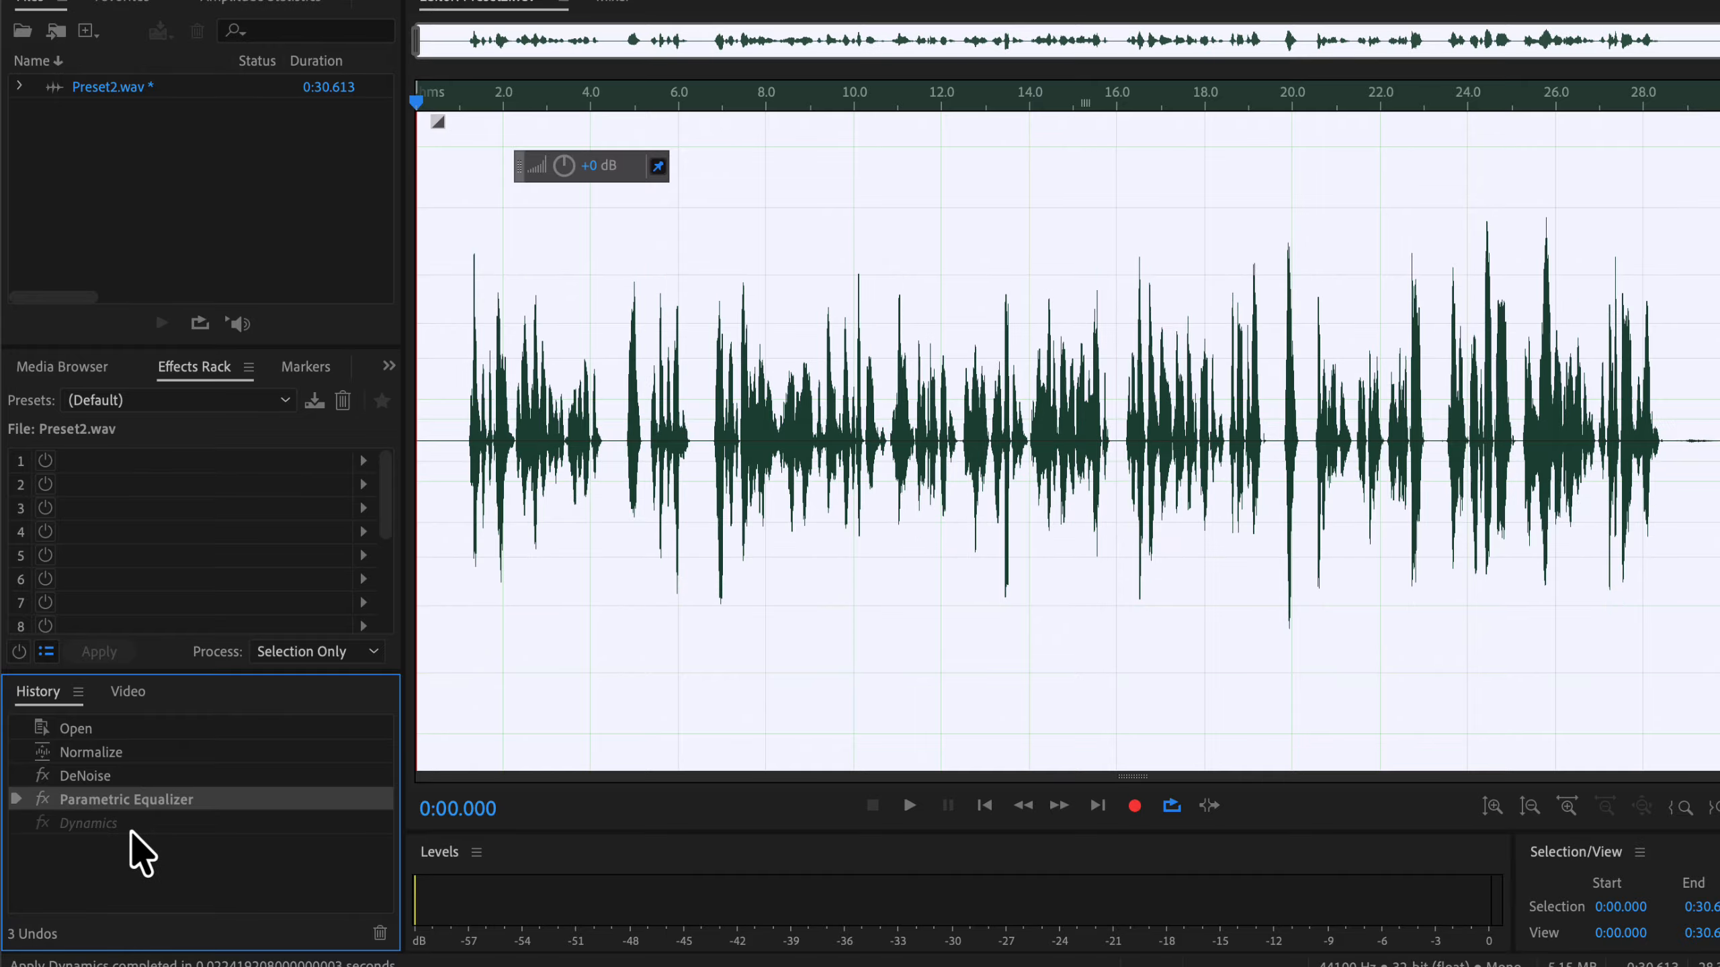
left_click(128, 828)
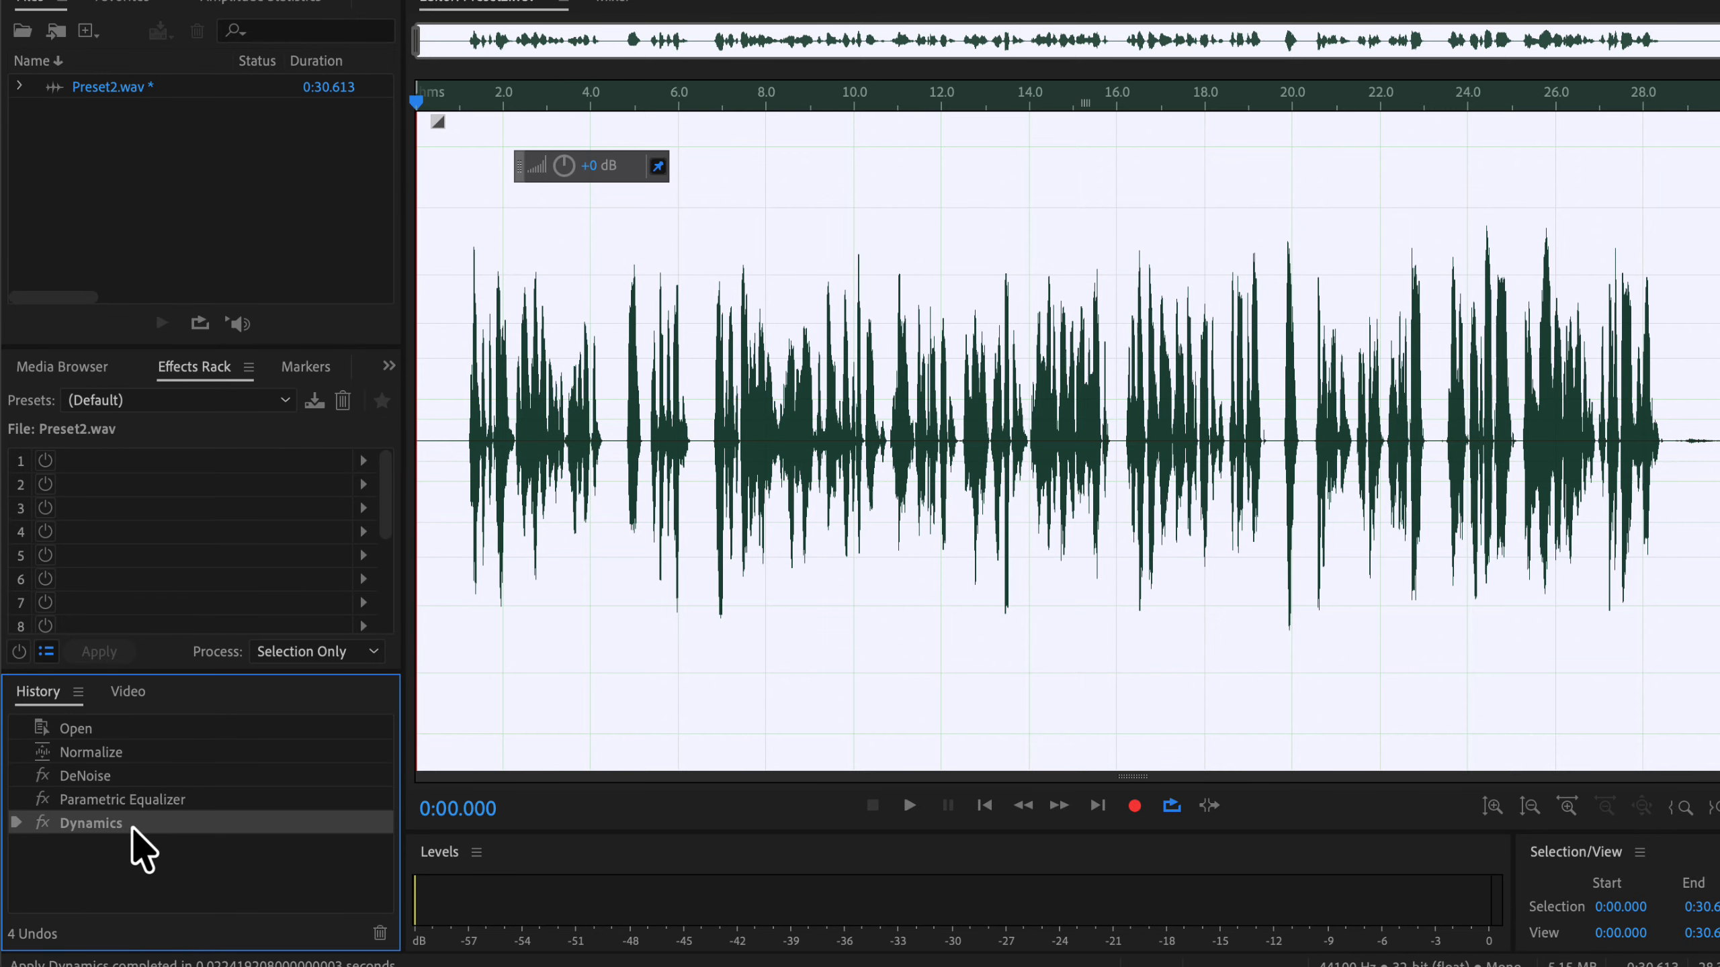
left_click(138, 802)
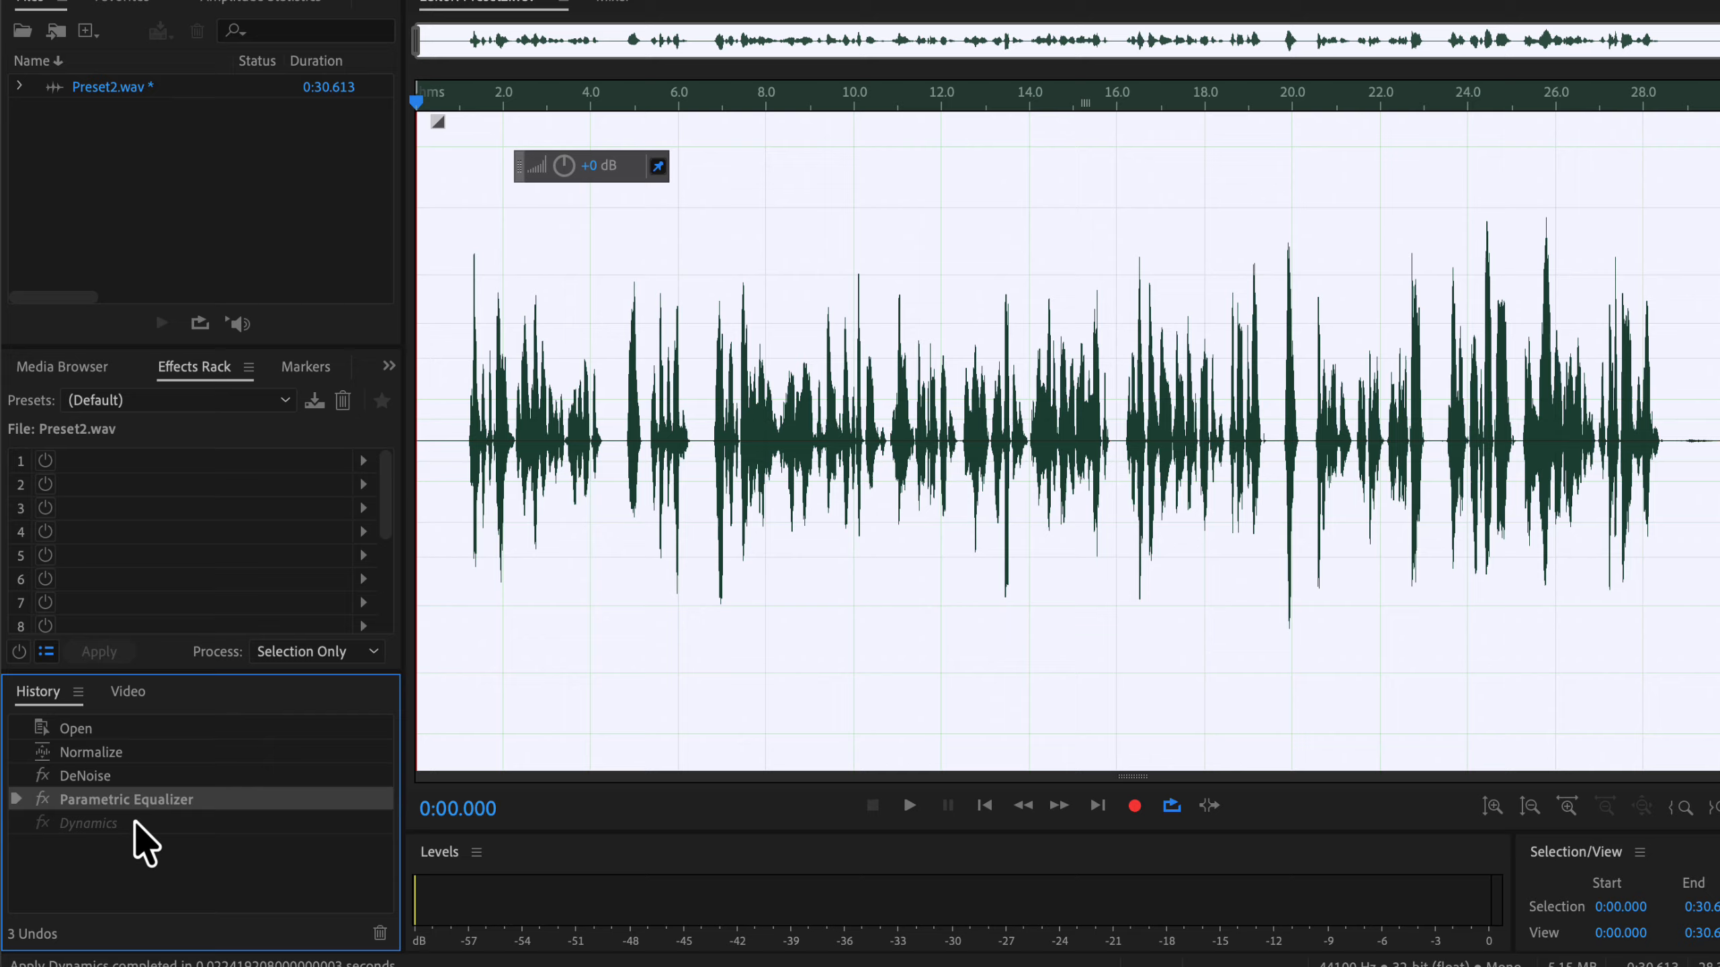
left_click(135, 822)
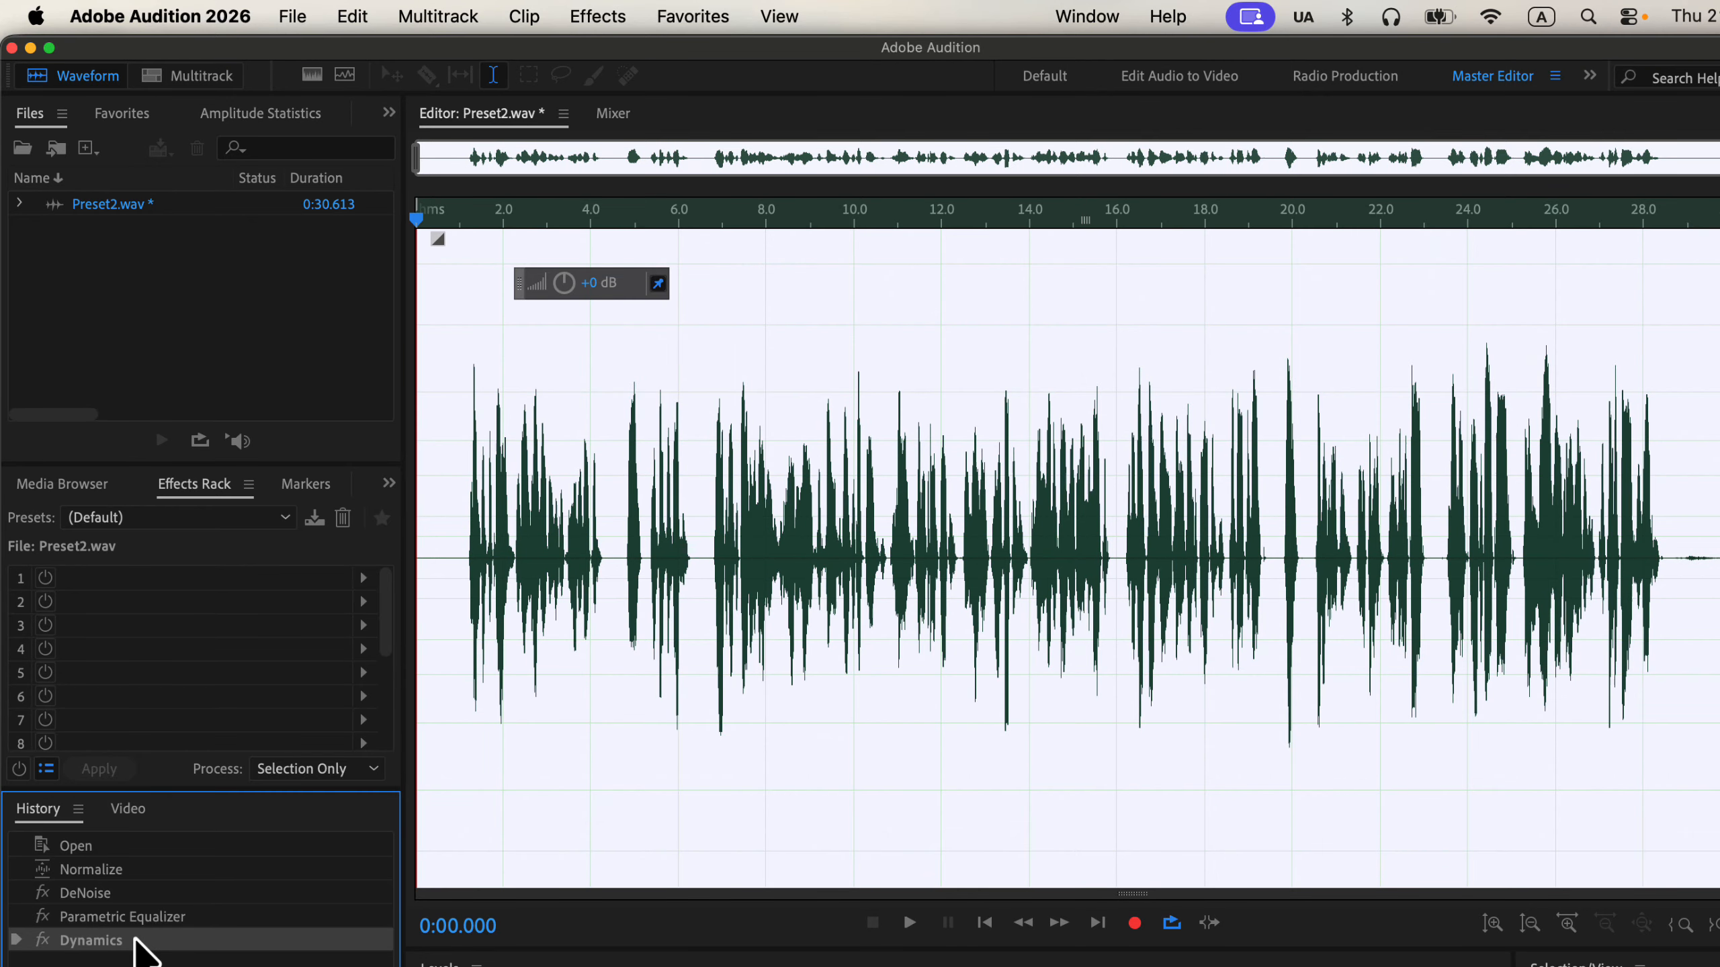
- Return to the Parametric Equalizer history state and scan the uncompressed audio's amplitude statistics, enlarging the panel to show all values
left_click(134, 914)
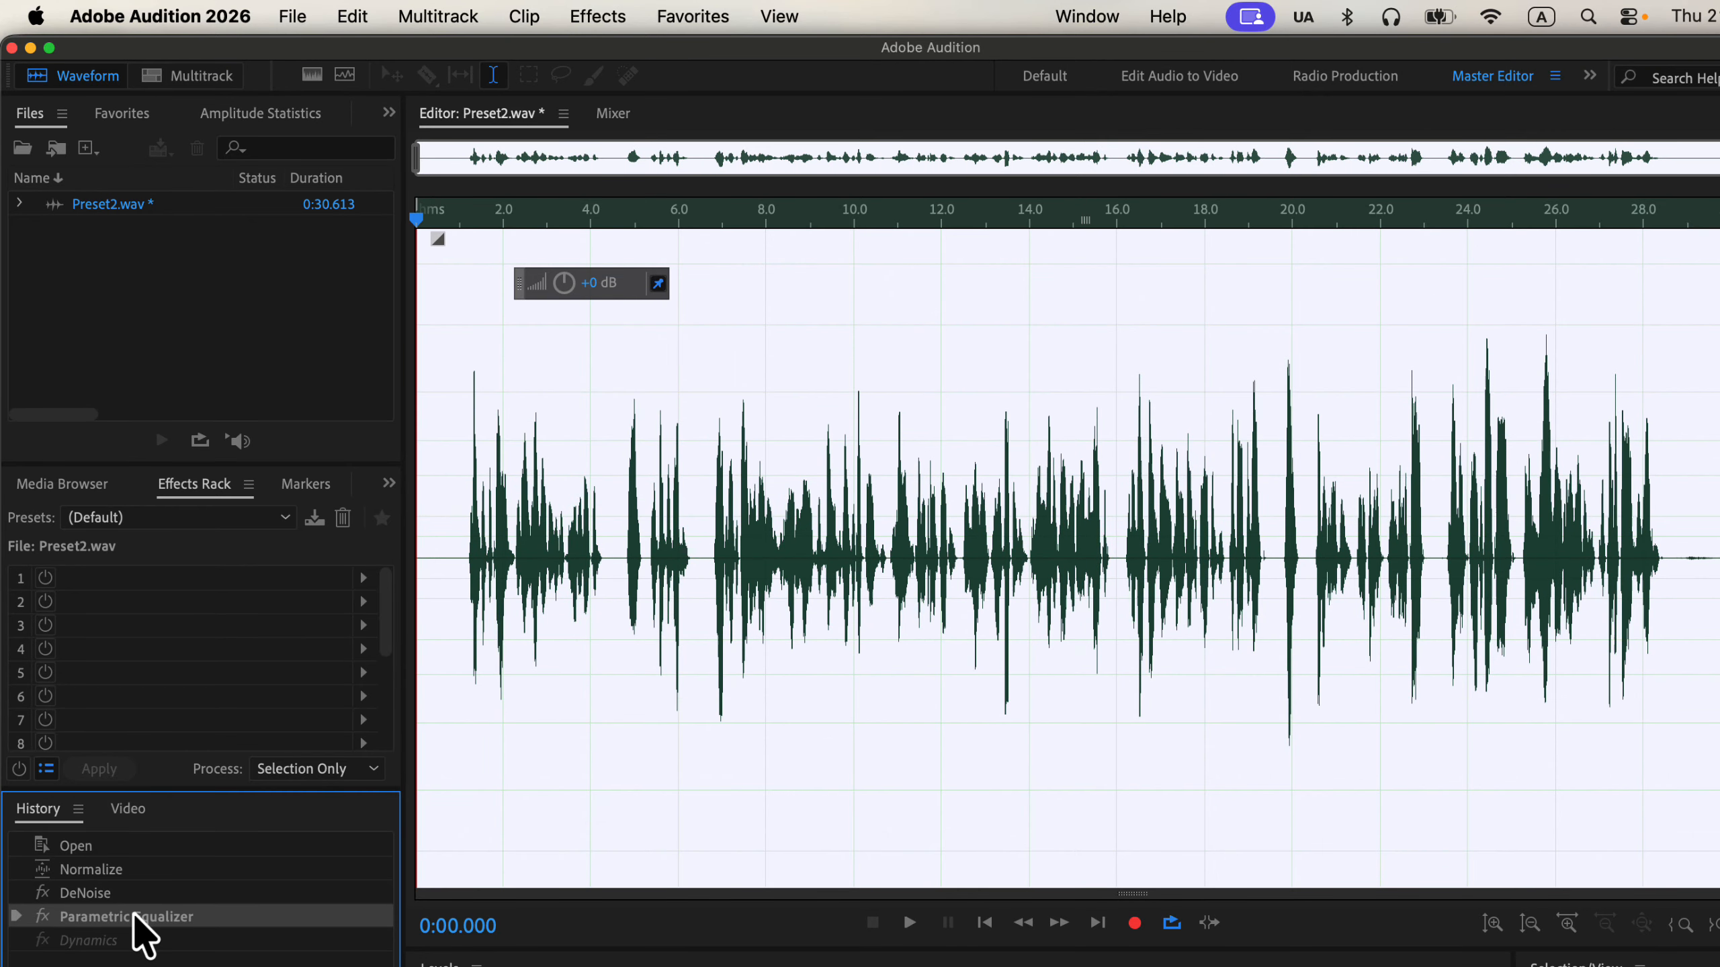
left_click(1097, 16)
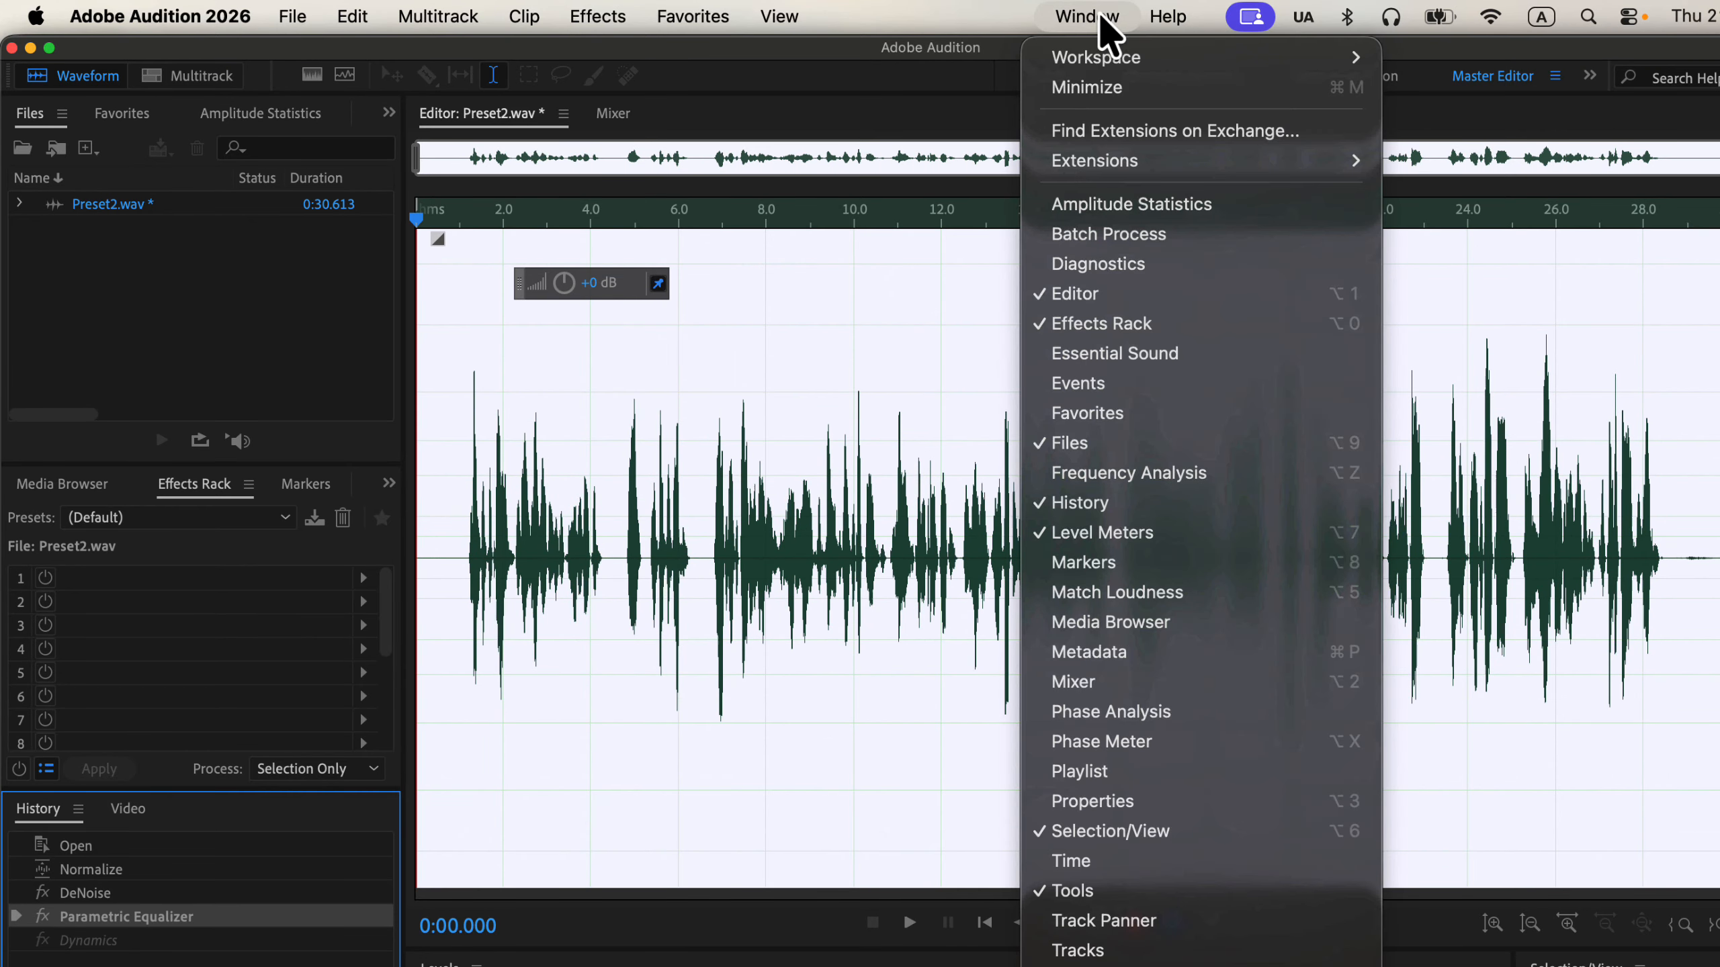
left_click(1140, 211)
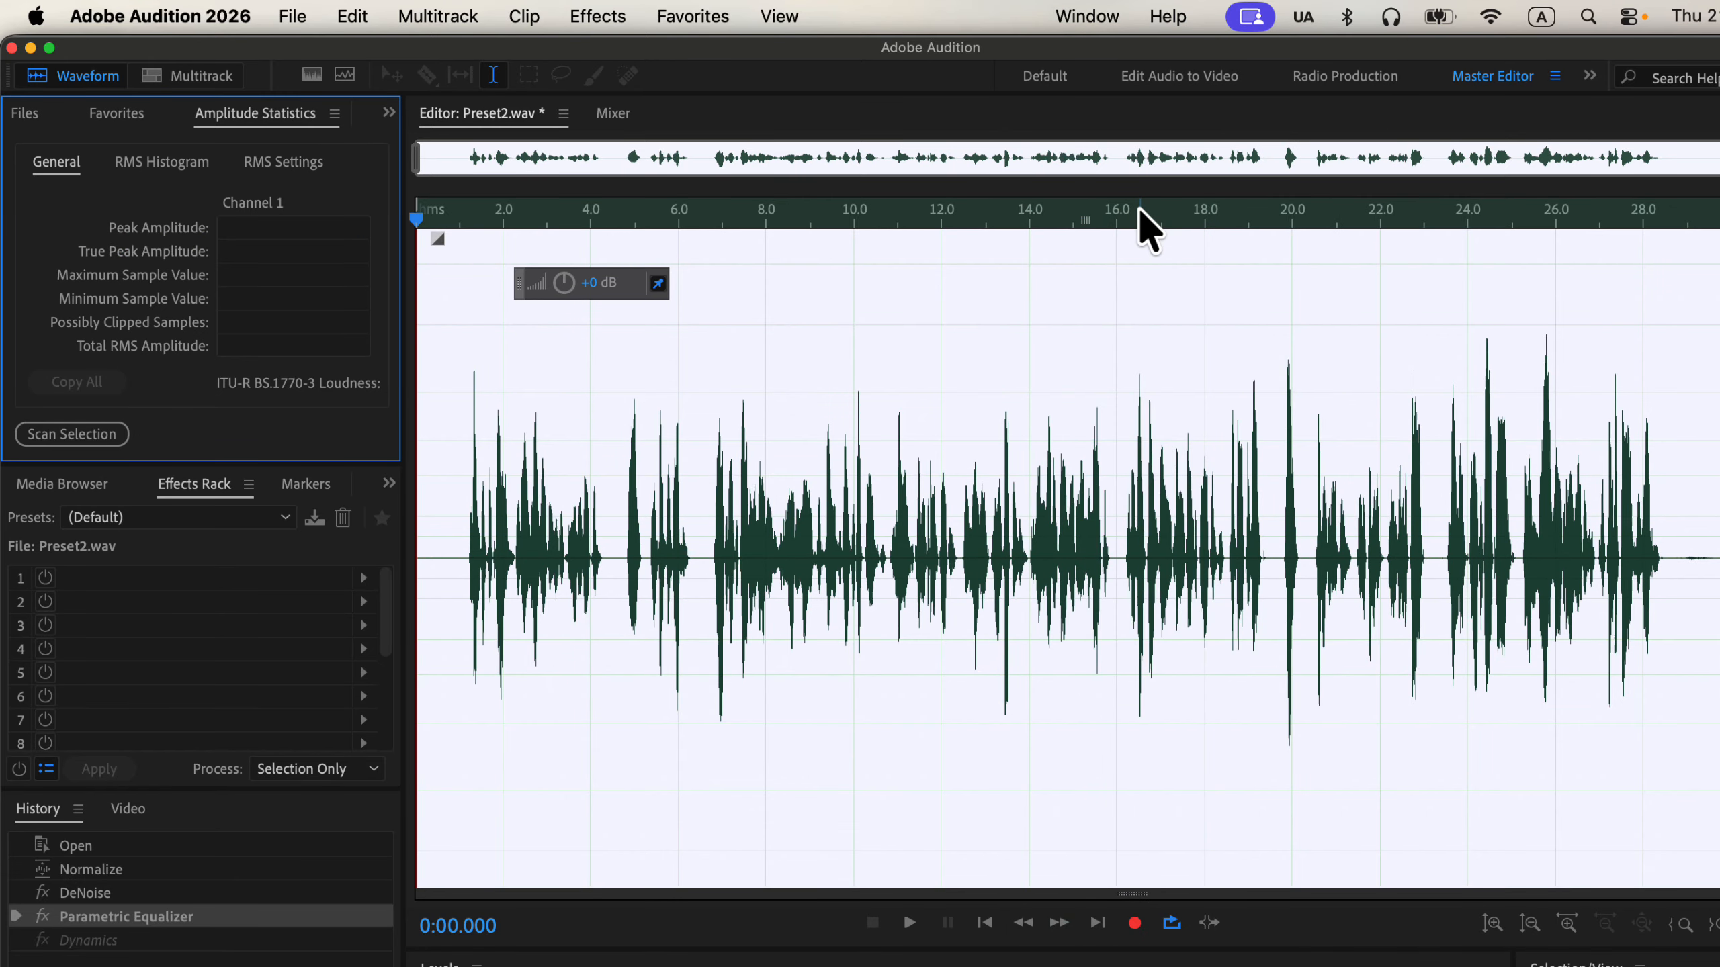
left_click(76, 434)
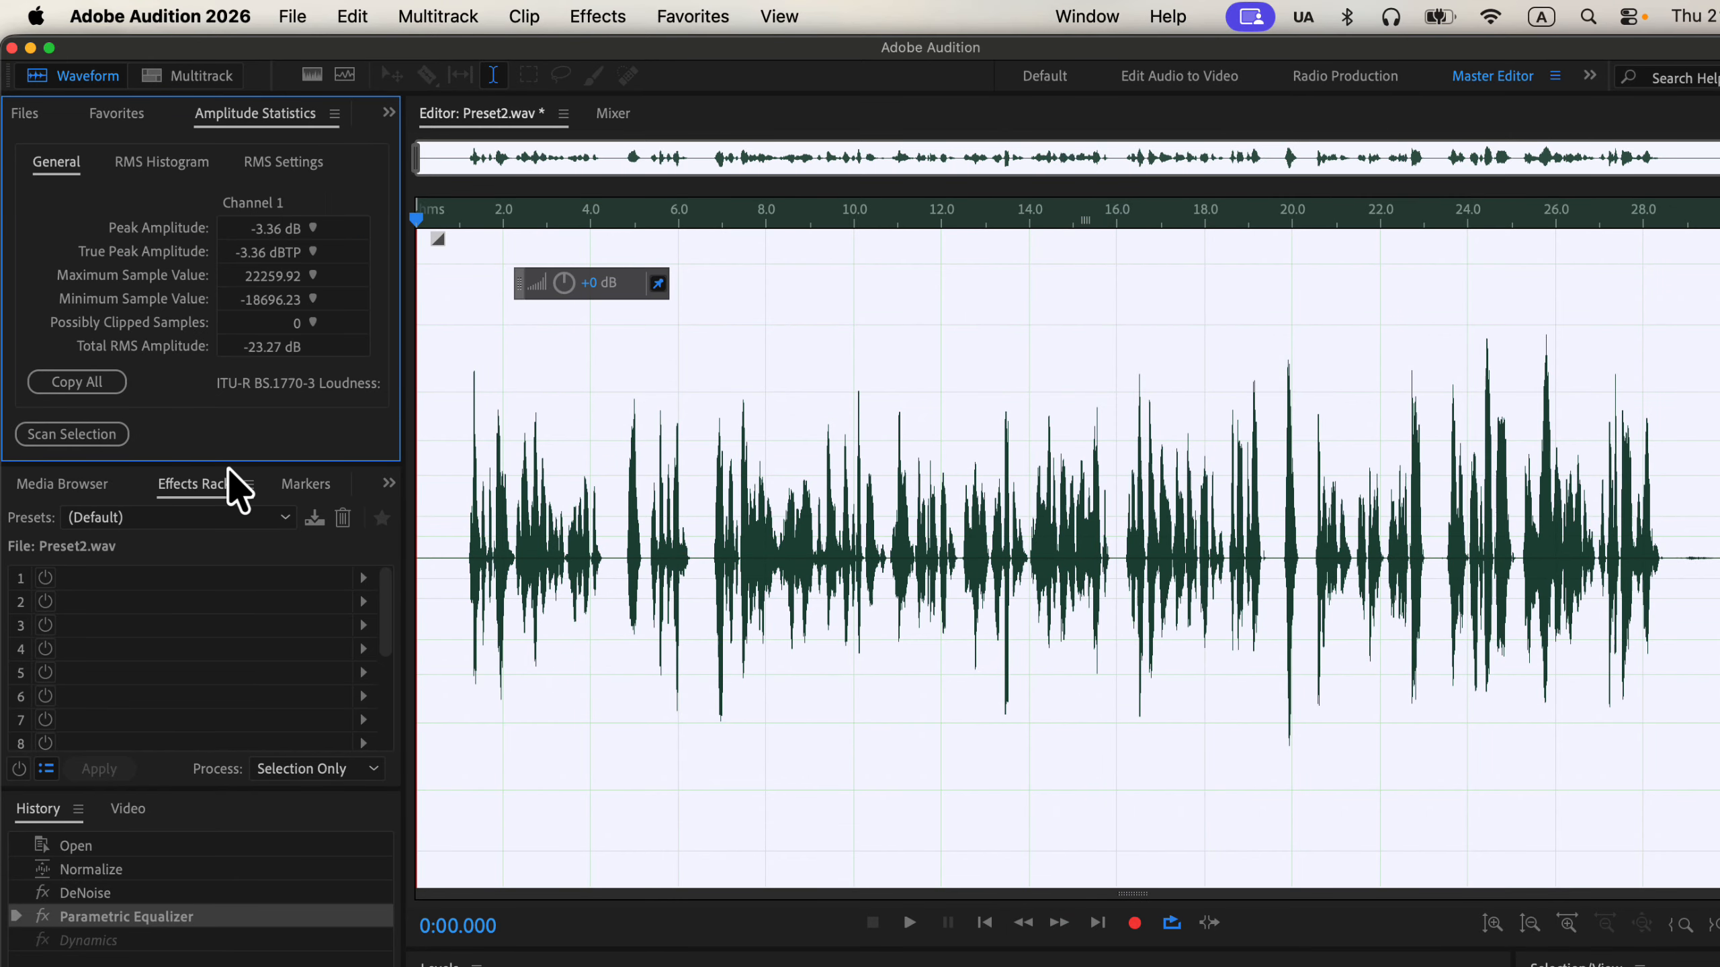
left_click_drag(227, 465, 220, 589)
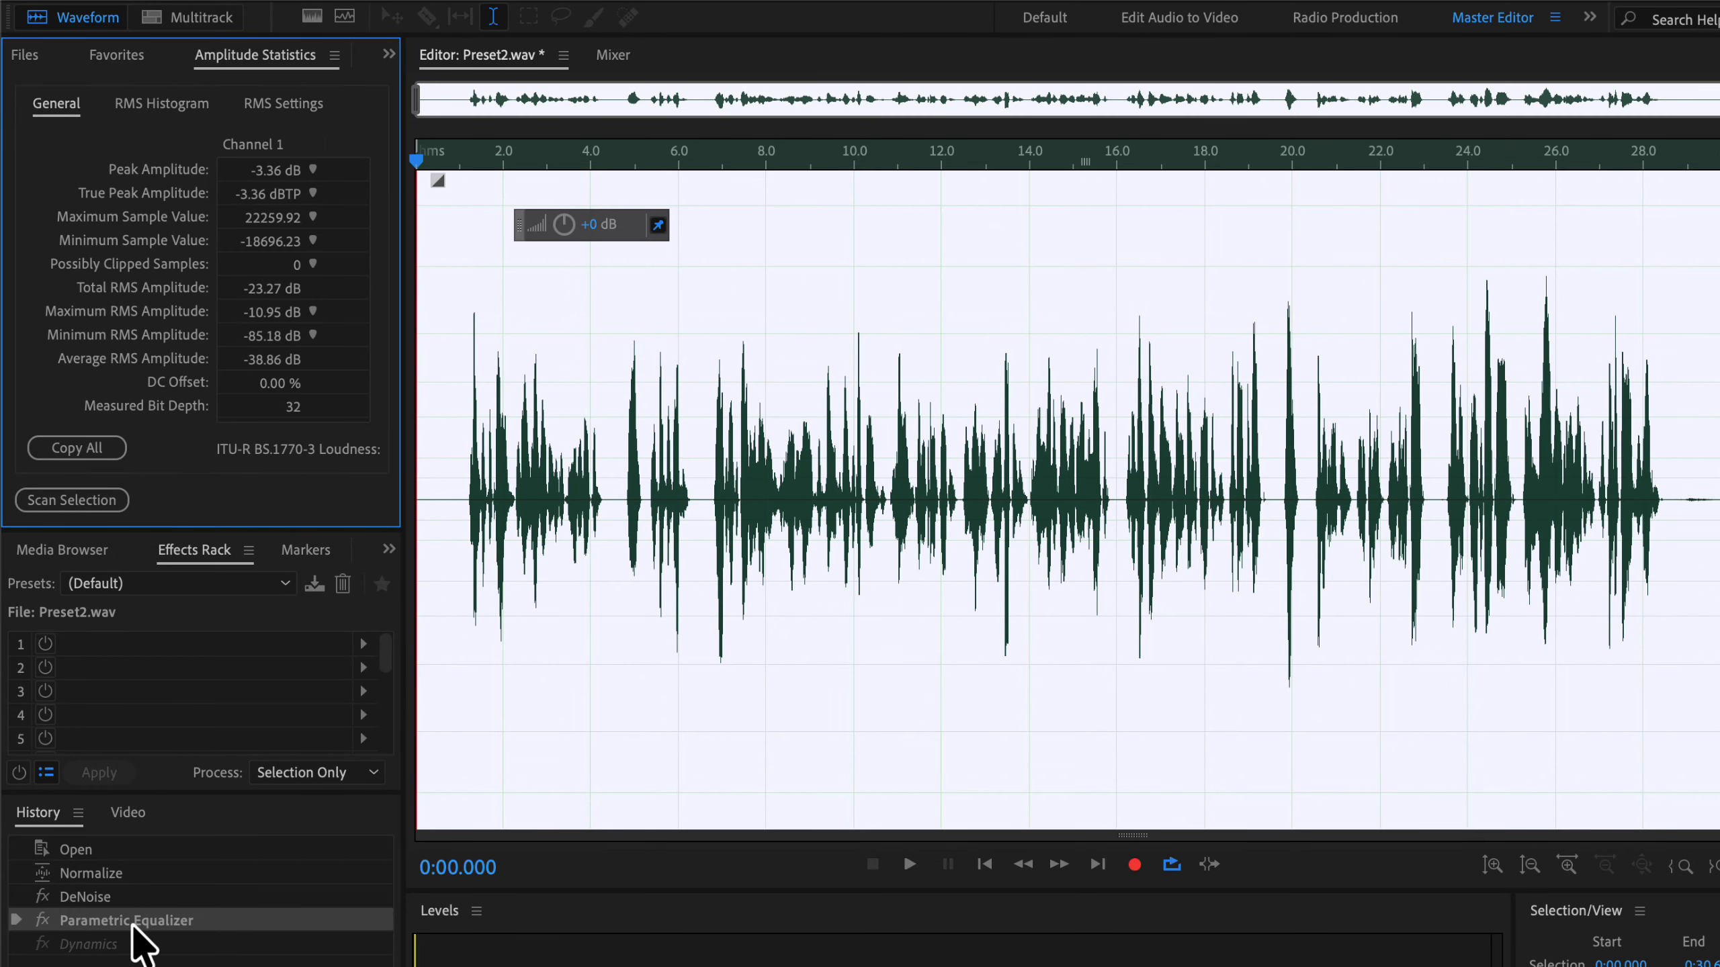
- Restore the Dynamics history state and rescan the amplitude statistics for the compressed audio
left_click(108, 946)
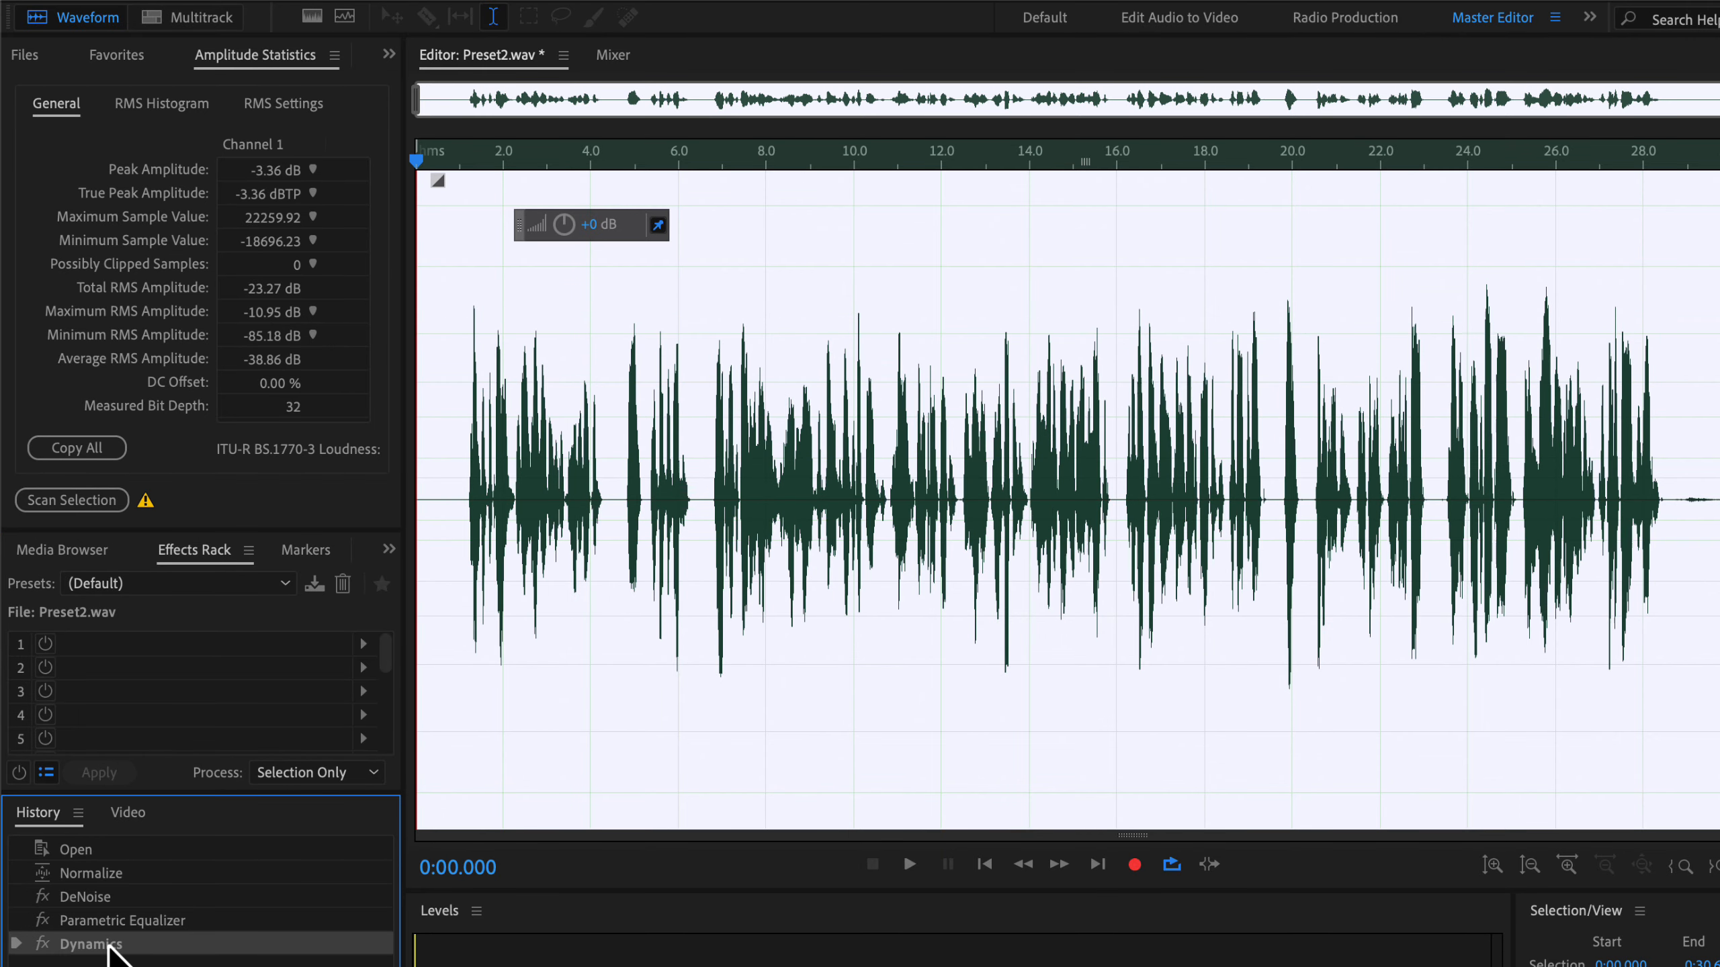
left_click(66, 500)
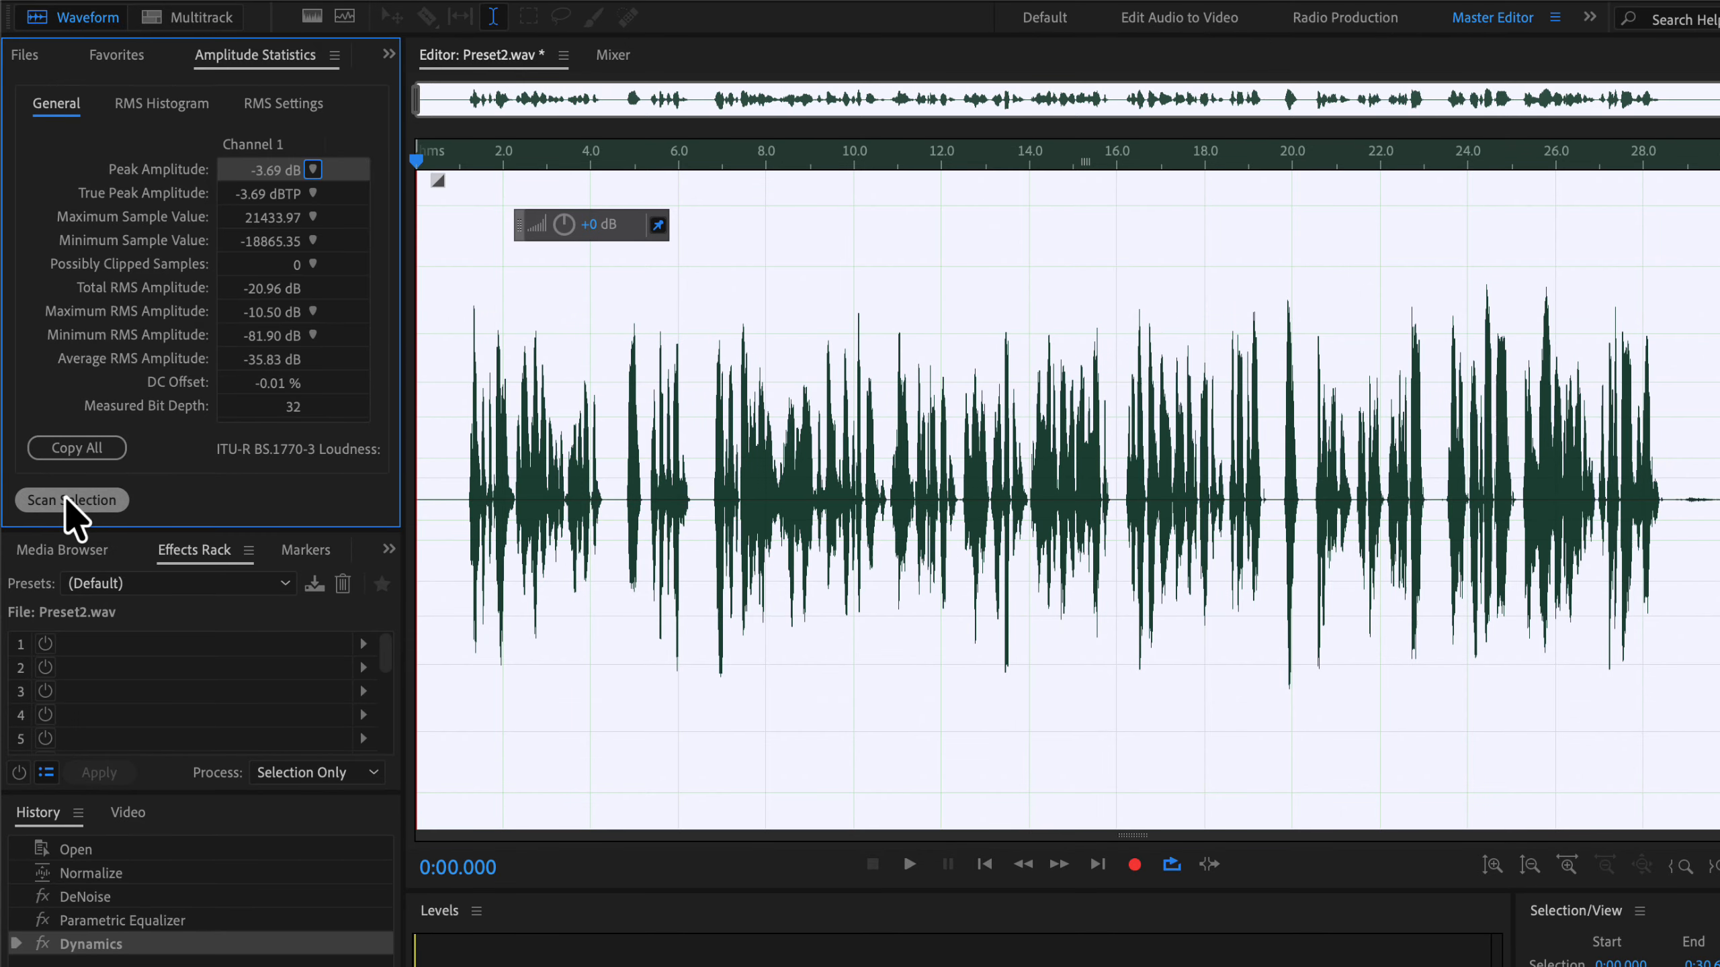
- Revert the file to the Parametric Equalizer history state, clear the selection and reopen the Dynamics effect
left_click(165, 925)
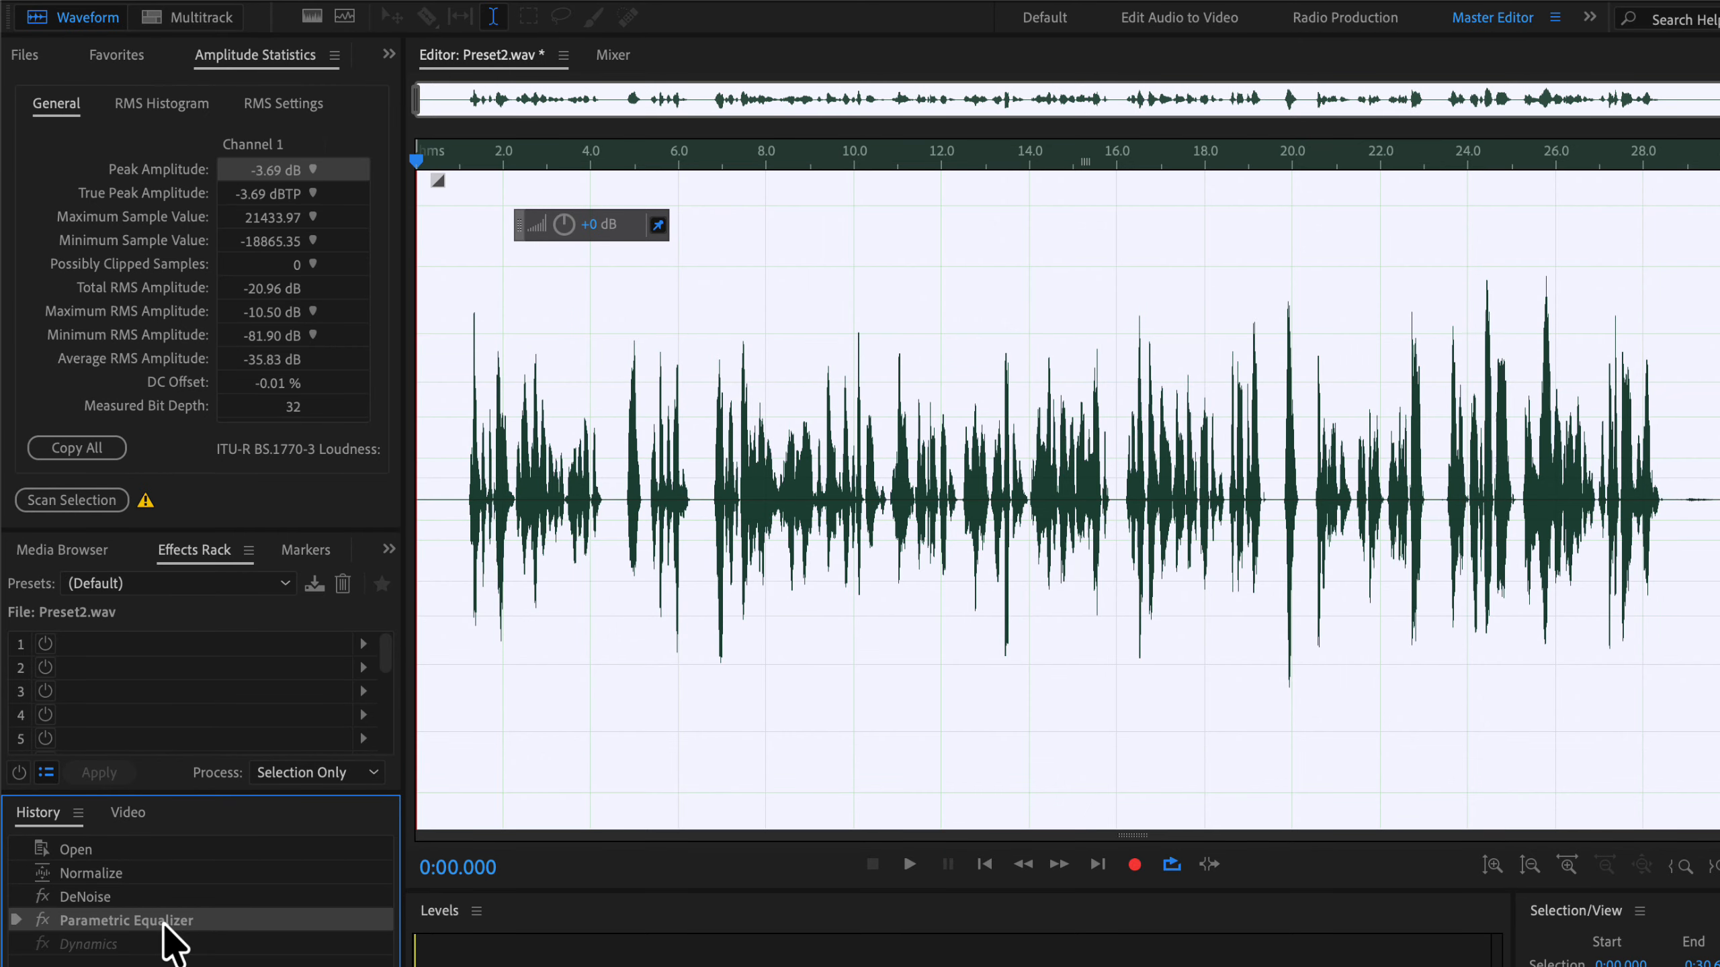
left_click(464, 626)
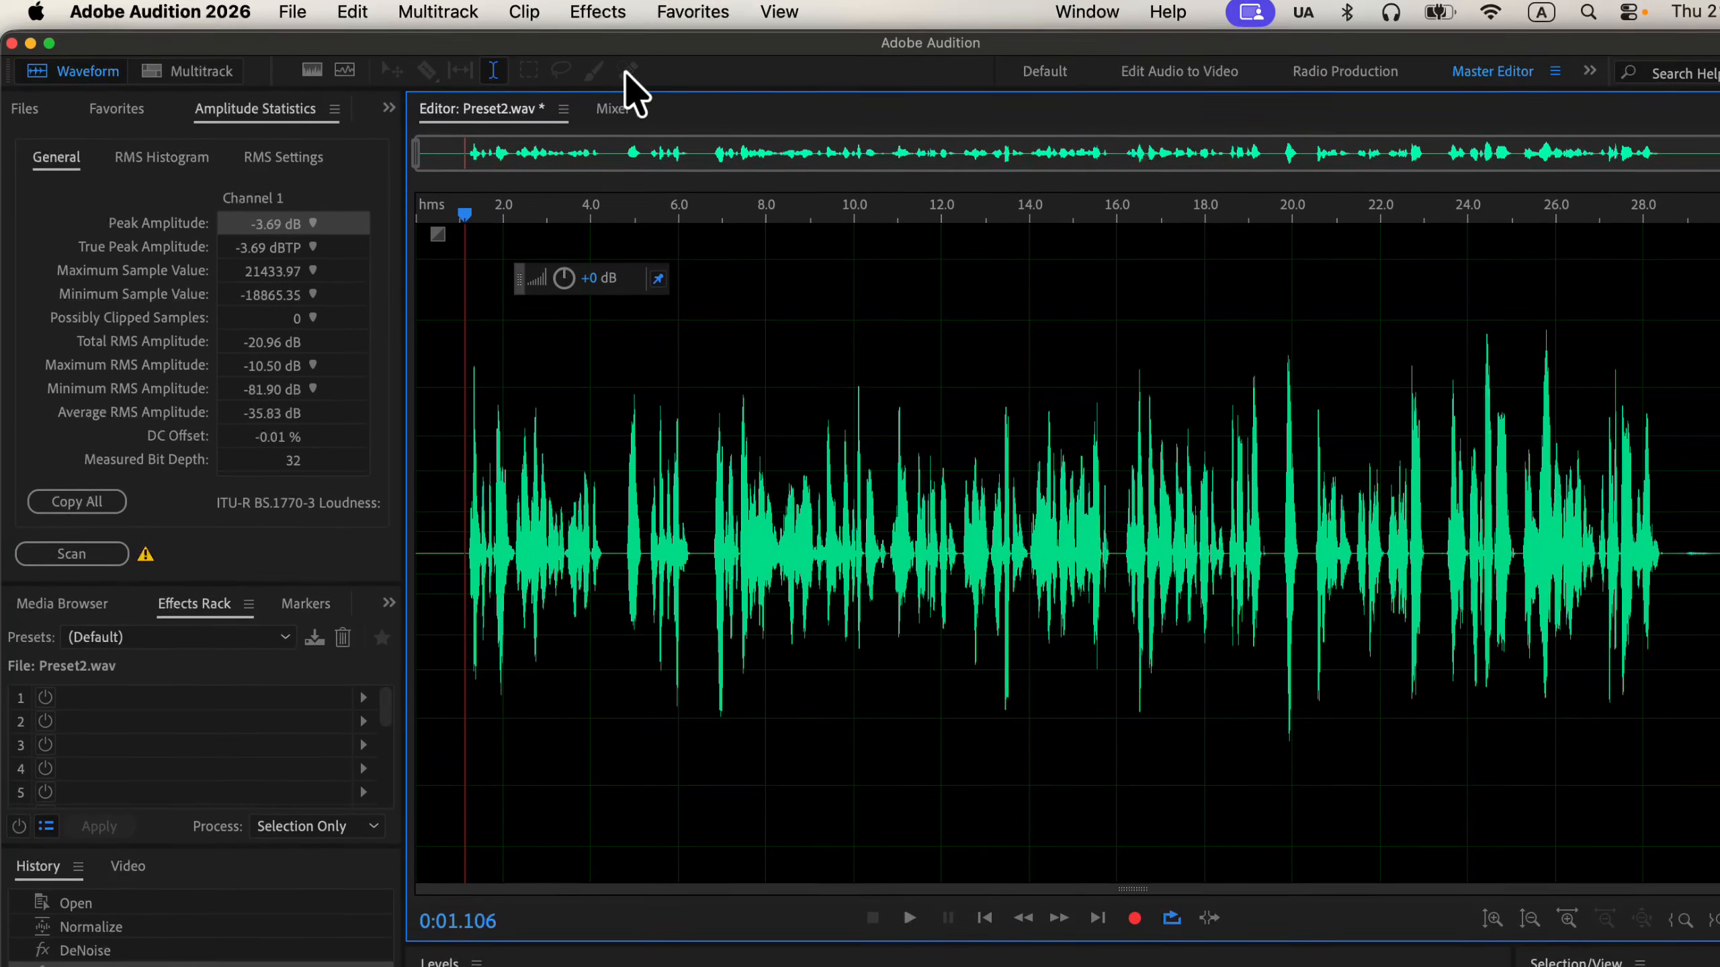
left_click(597, 11)
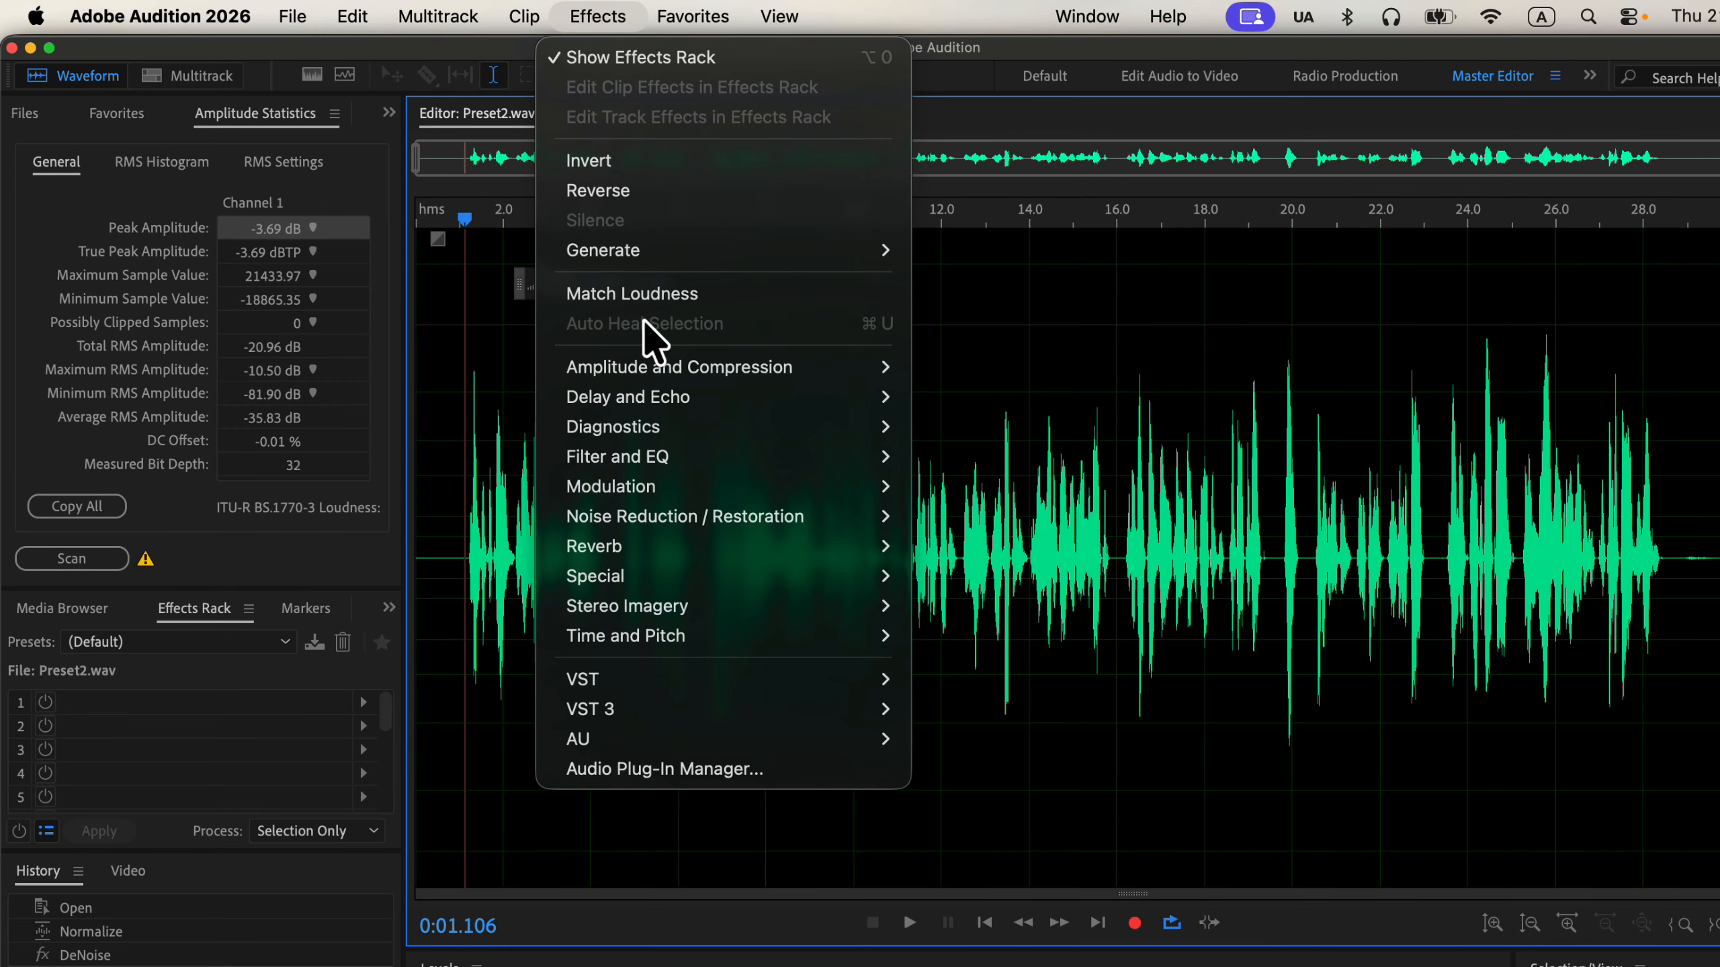
mouse_move(905, 362)
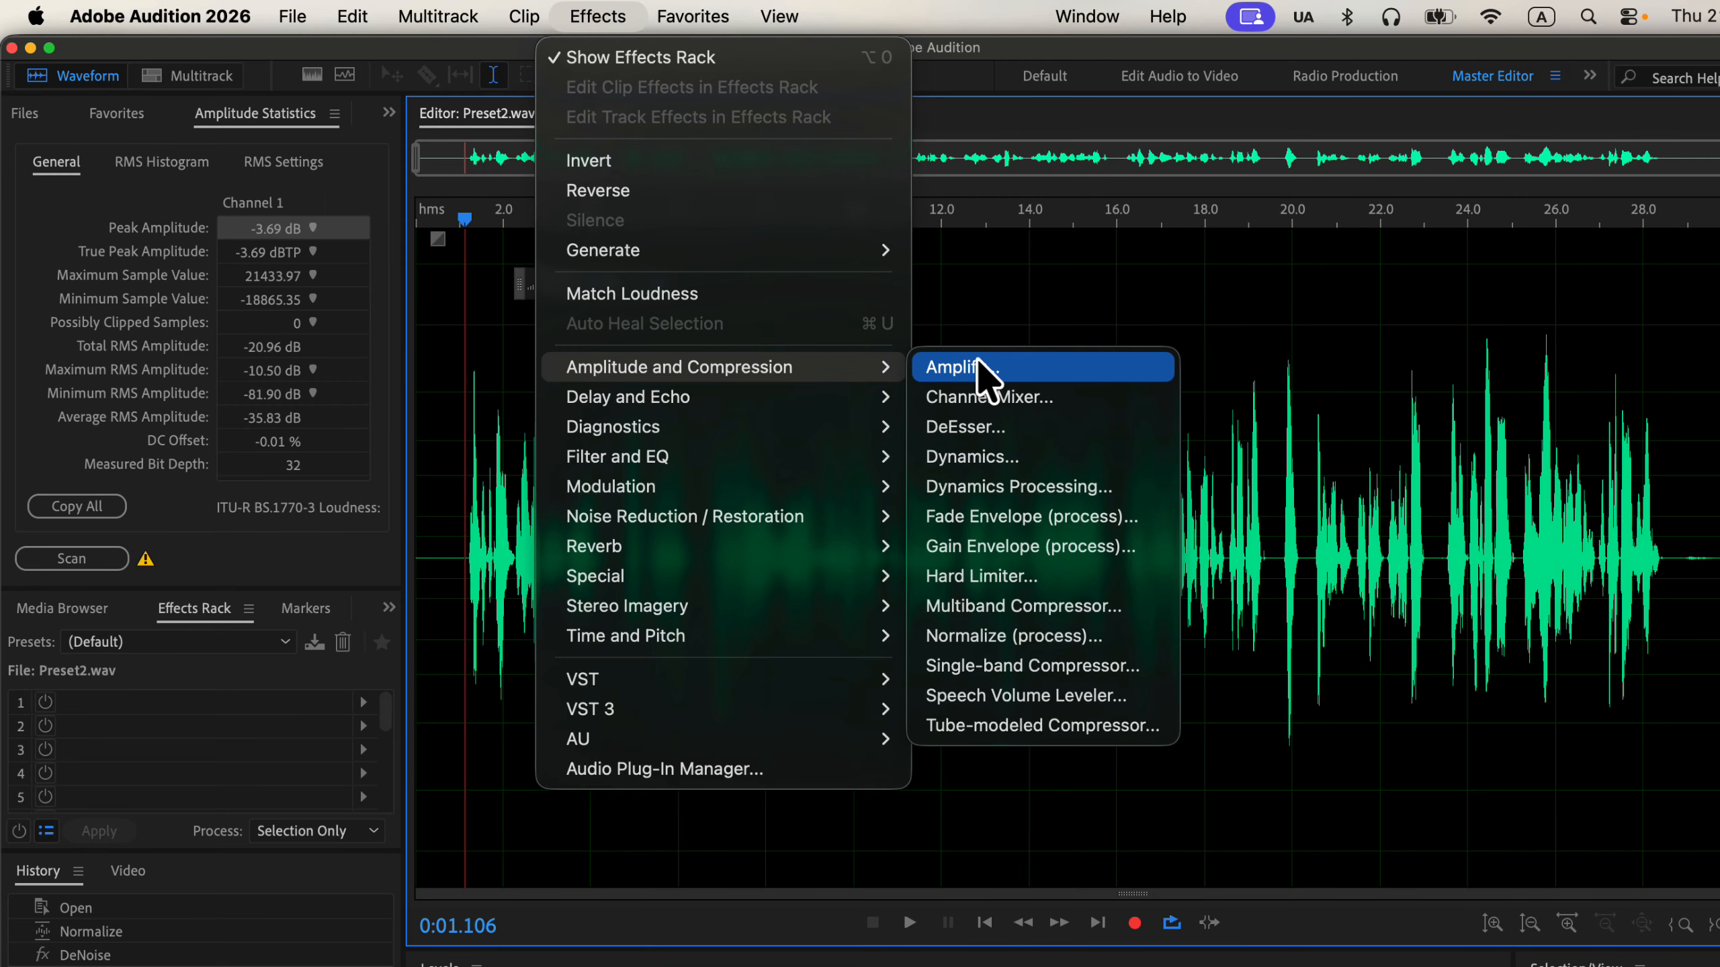
left_click(976, 461)
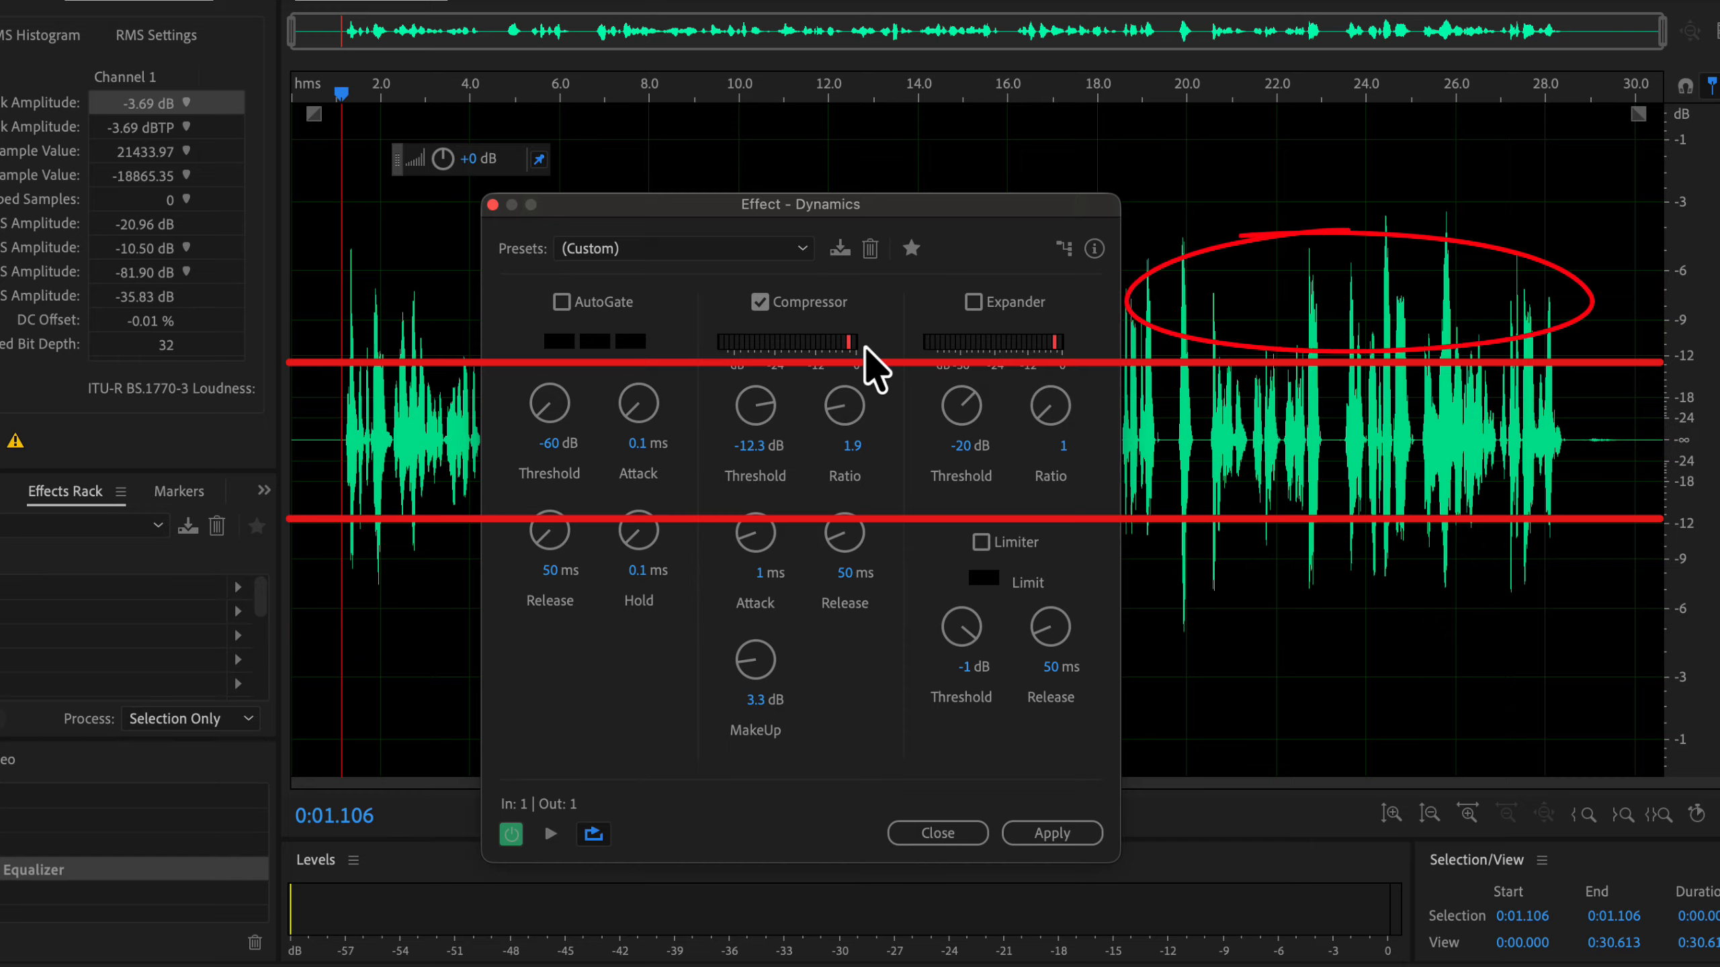
- Set the compressor threshold to -12 dB and try a higher threshold of -2.3 dB
left_click_drag(768, 448, 711, 455)
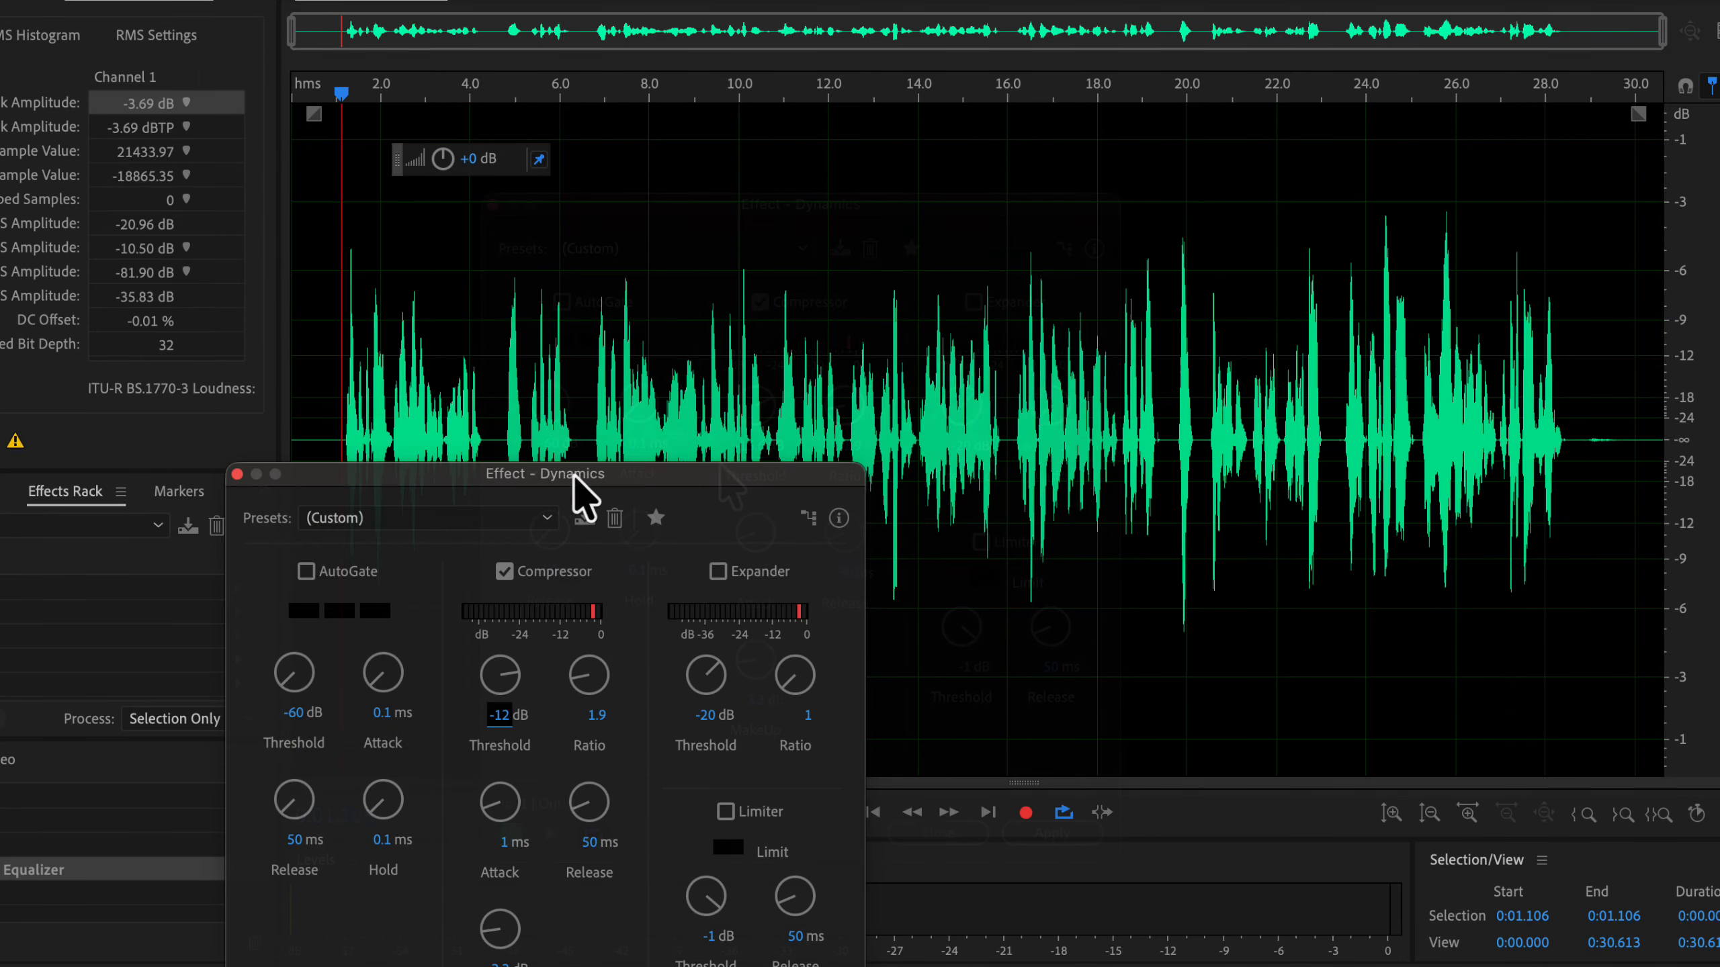
left_click_drag(518, 715, 633, 715)
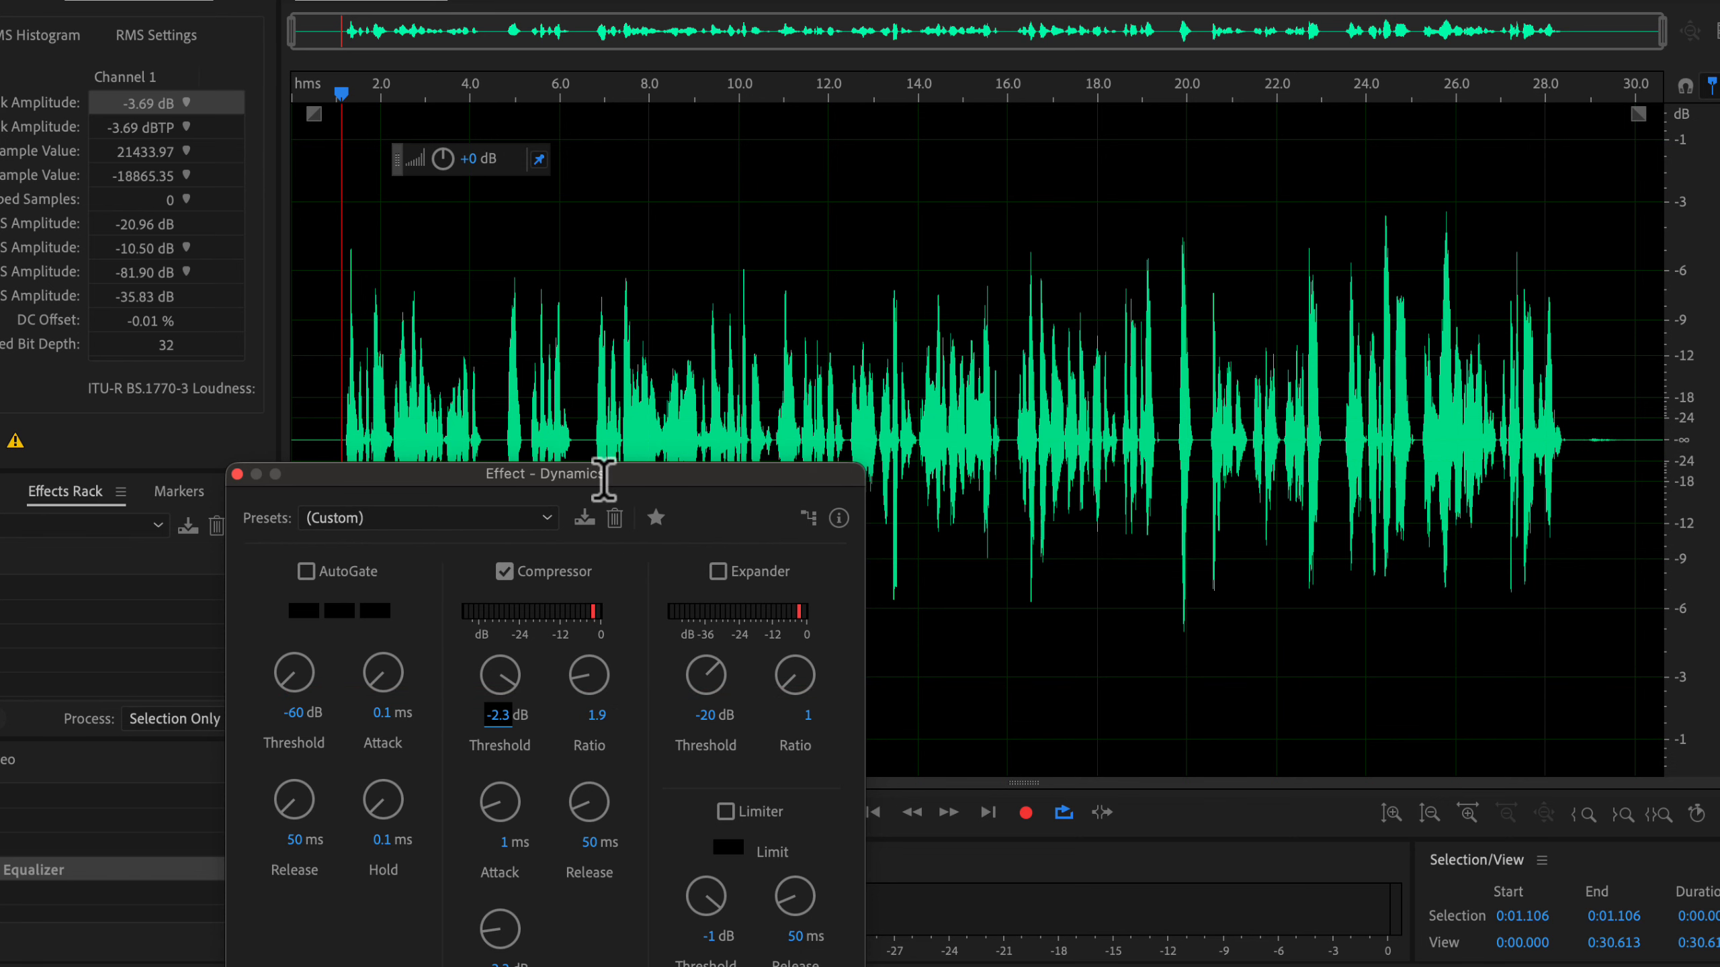
- Preview the Dynamics effect while lowering the compressor threshold through -14.3 and -23.4 to -28.9 dB, then set it to -13 dB and stop playback
left_click_drag(603, 478, 606, 146)
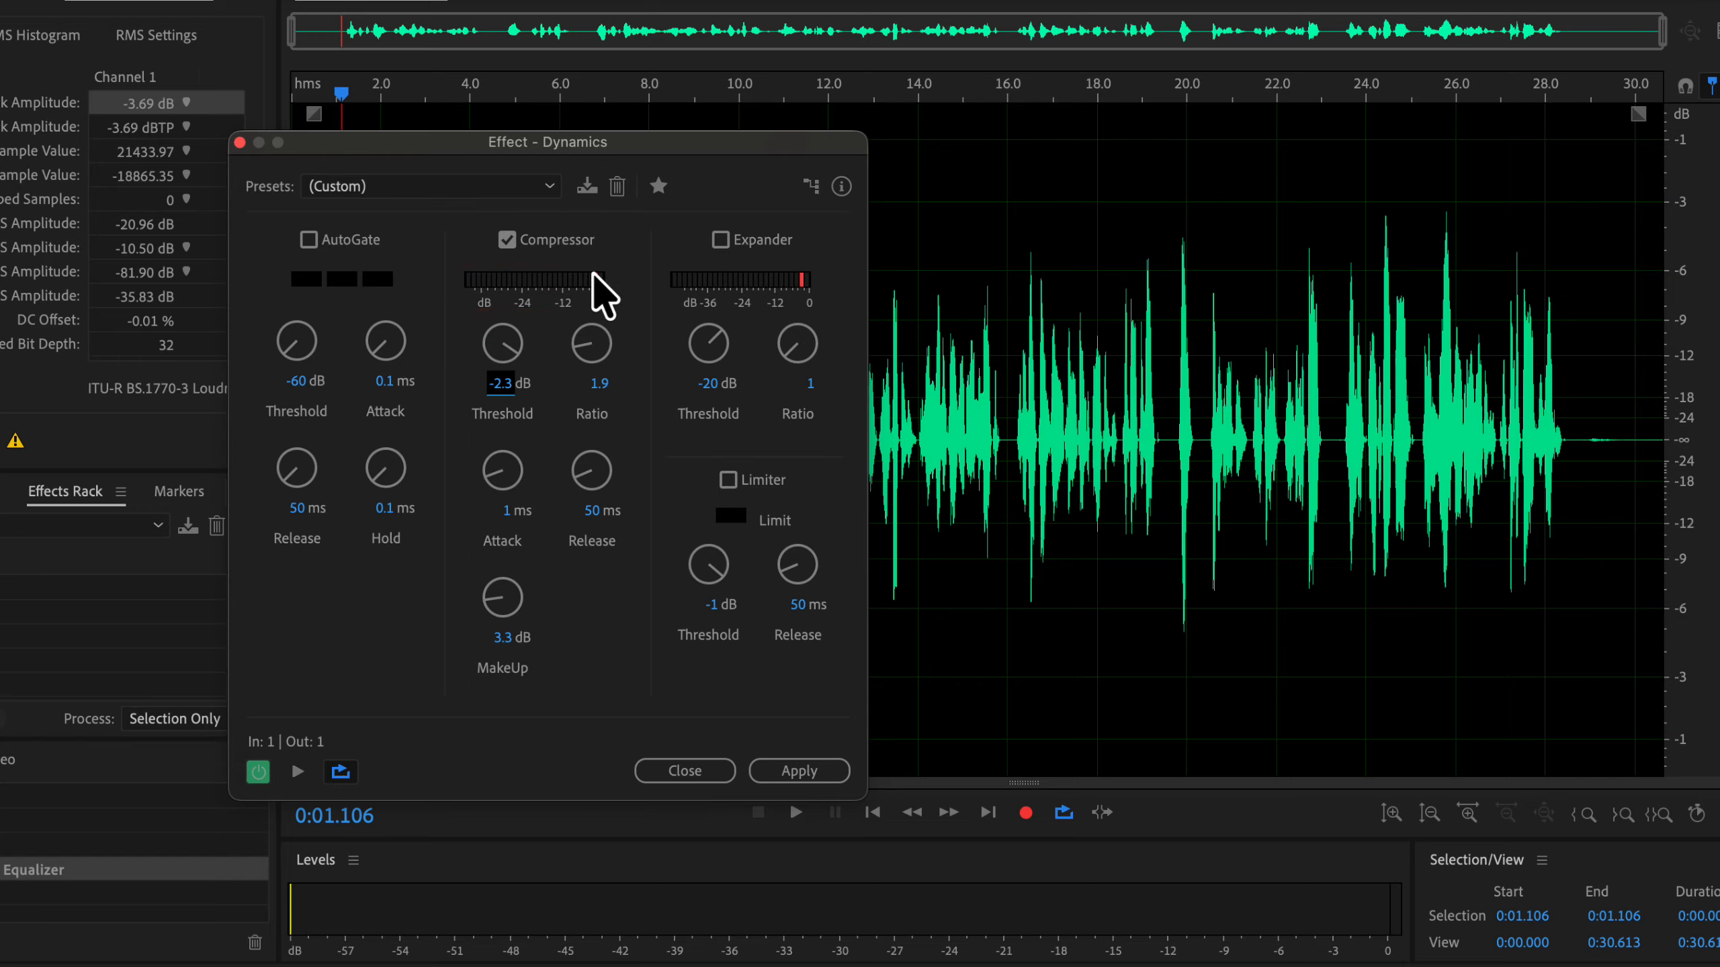
left_click(300, 773)
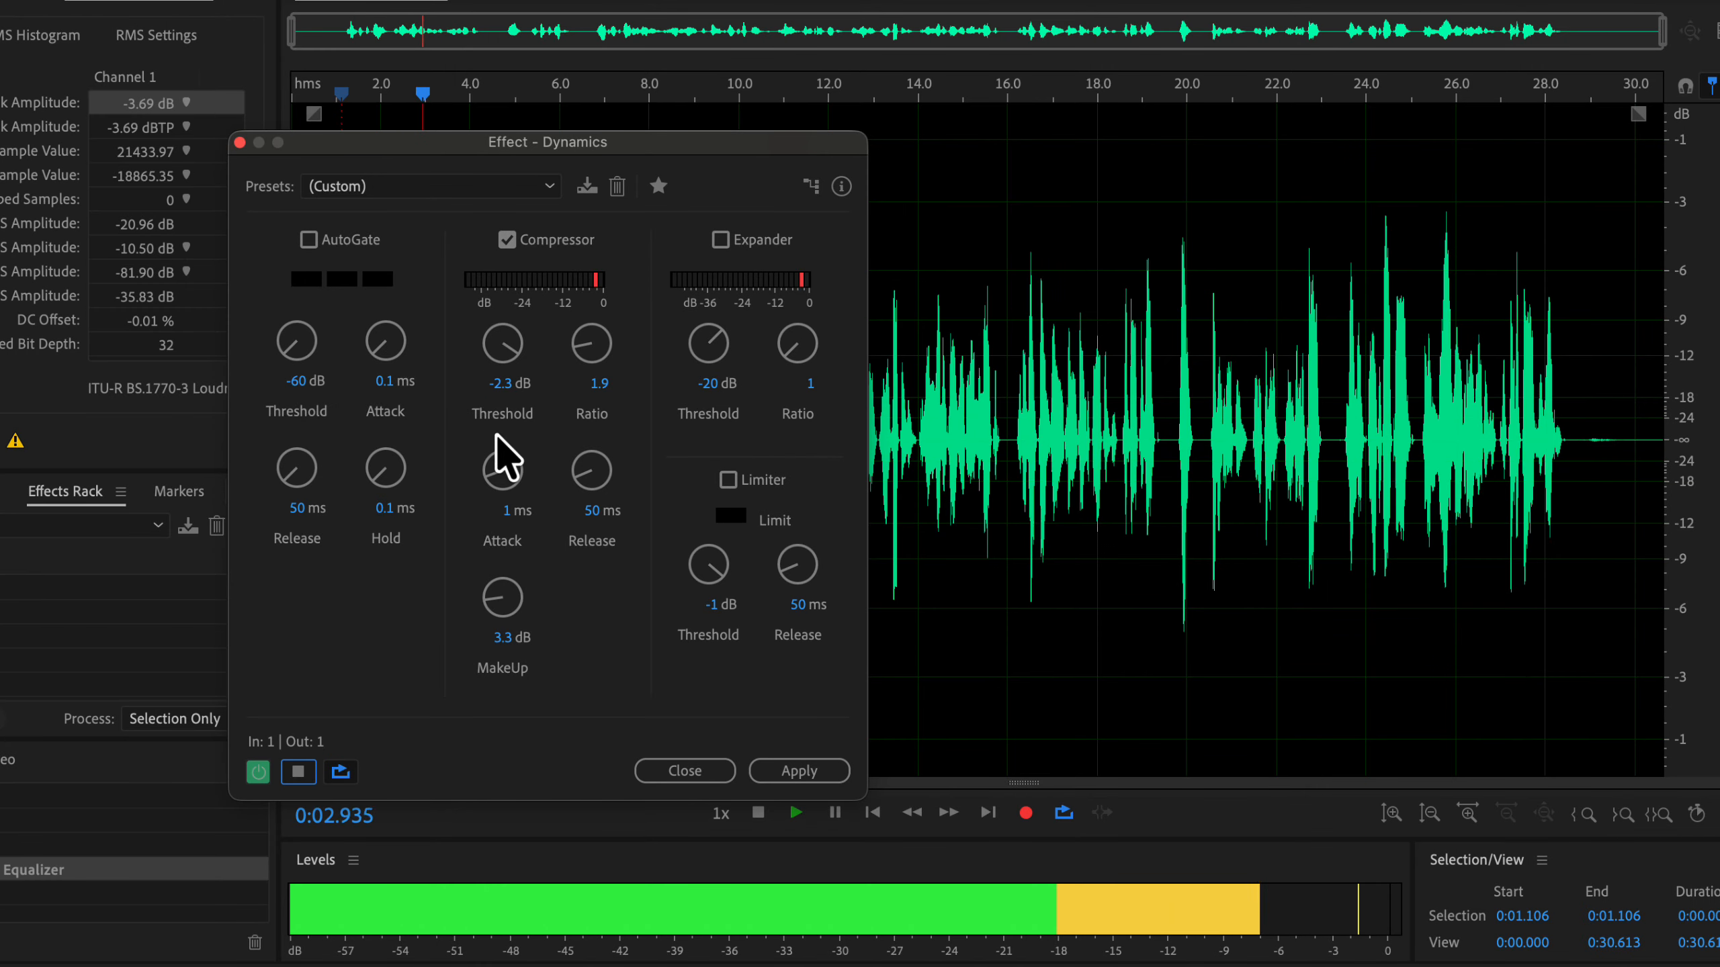
left_click_drag(503, 386, 334, 384)
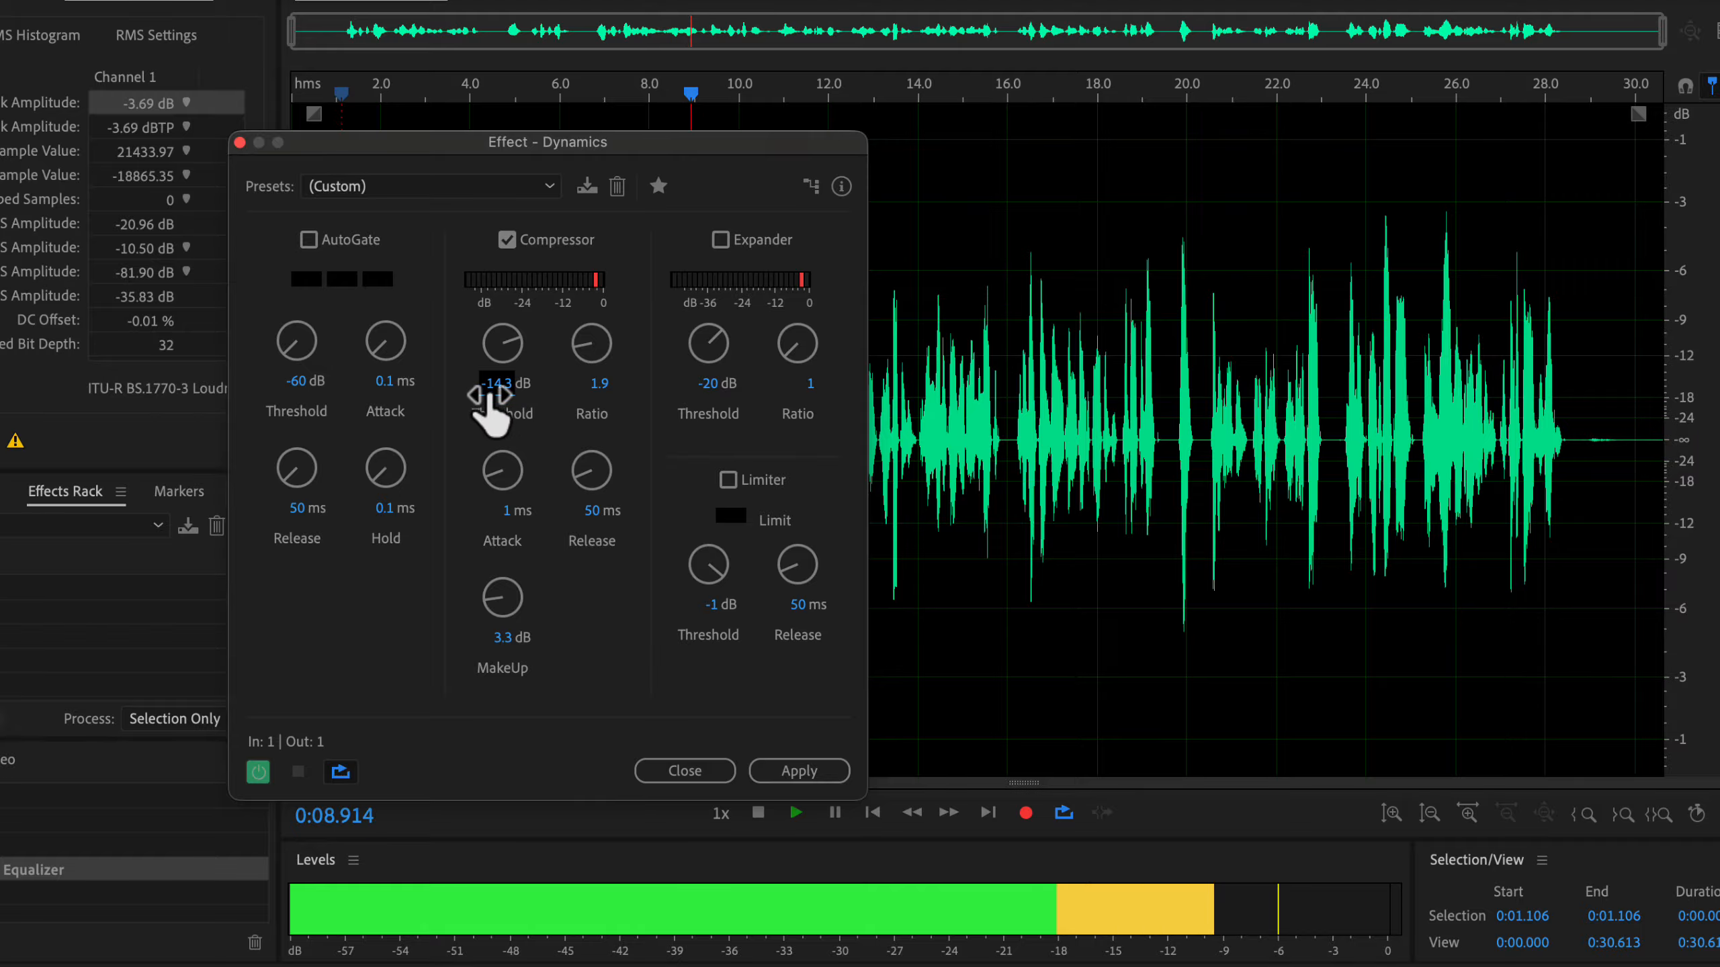
left_click_drag(493, 392, 358, 390)
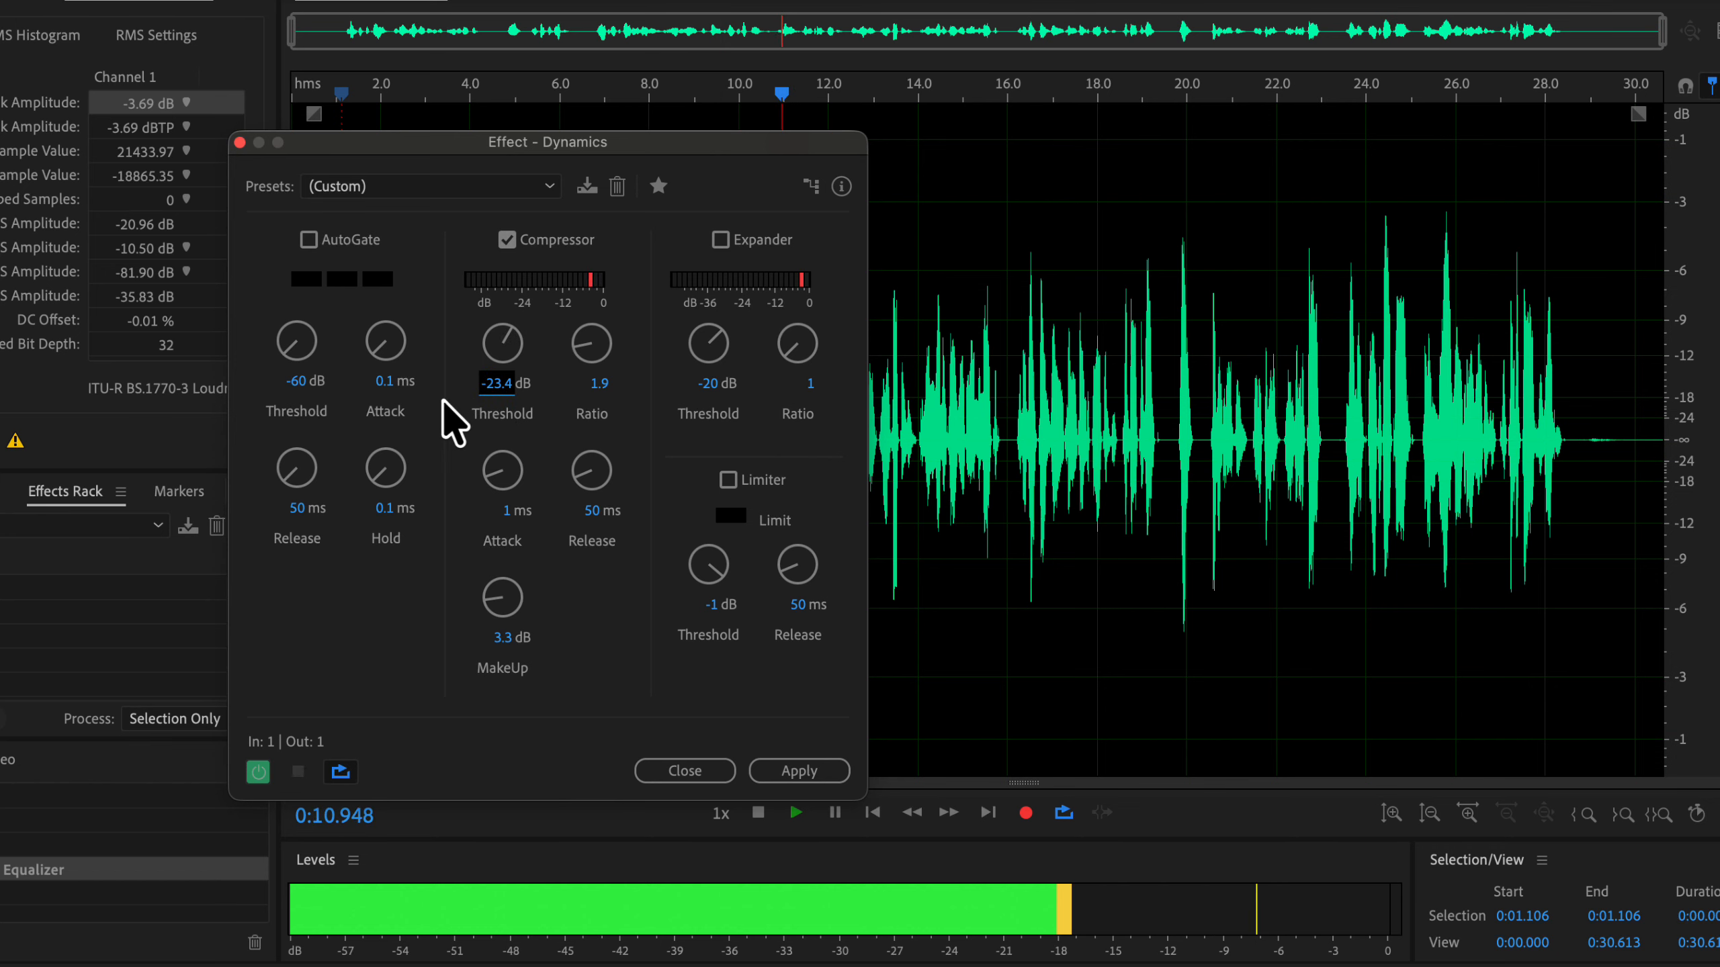
left_click_drag(499, 384, 426, 396)
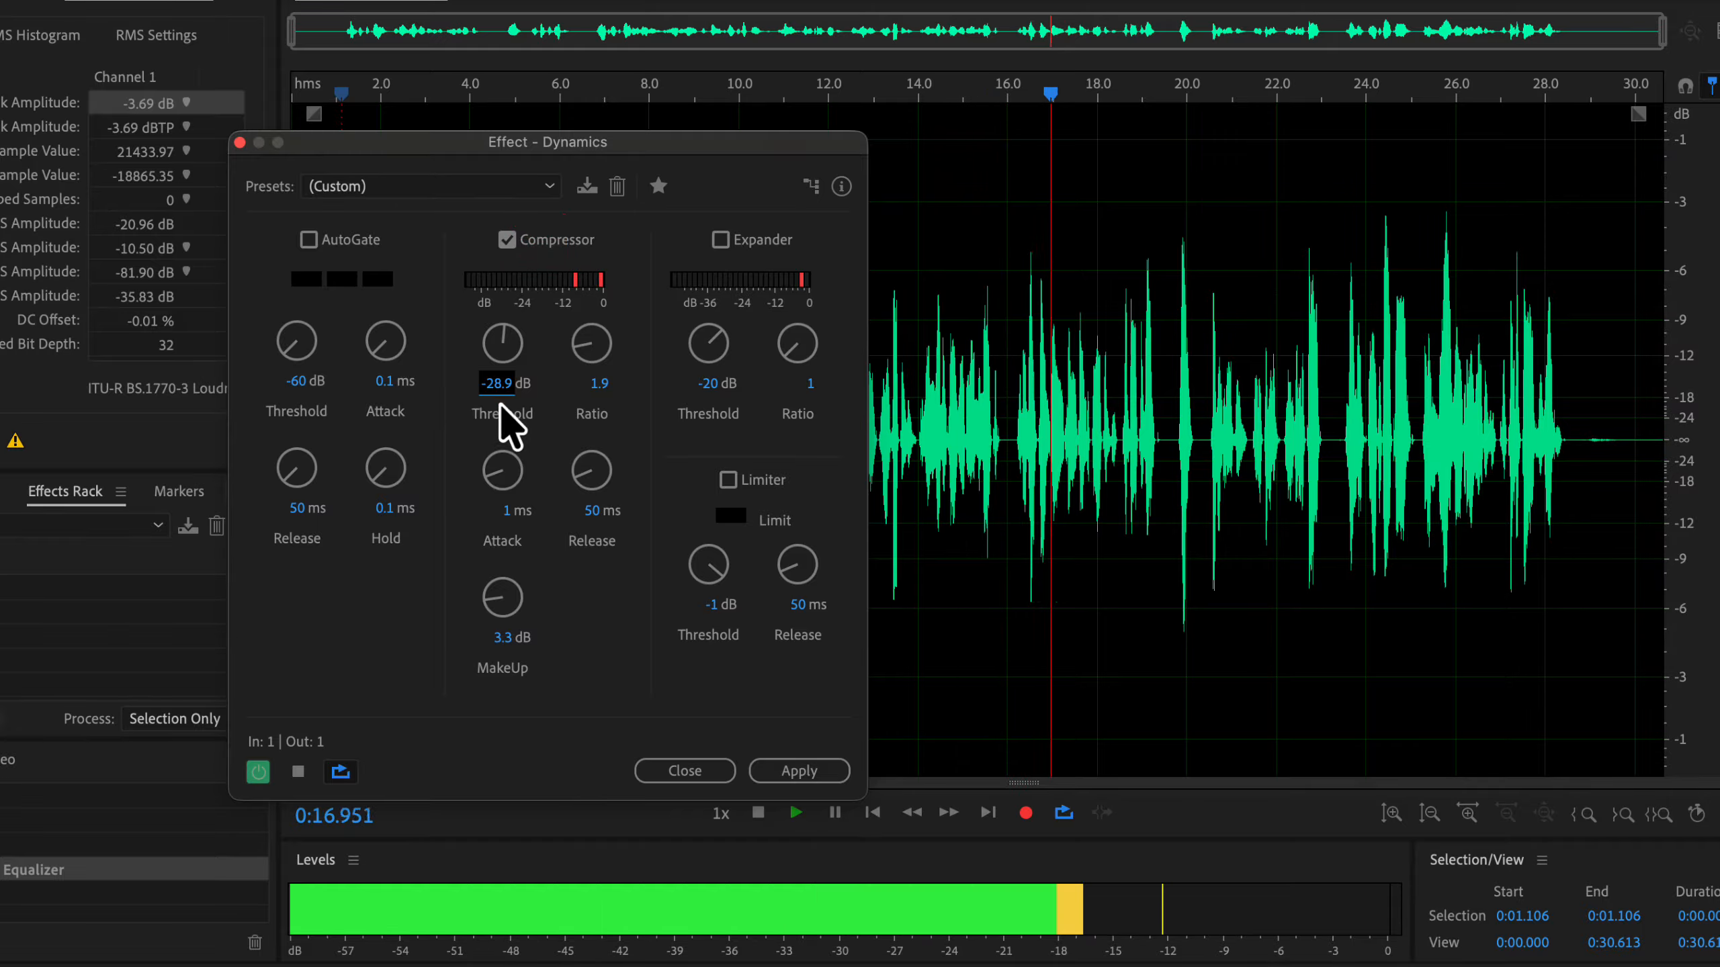
left_click_drag(502, 389, 537, 430)
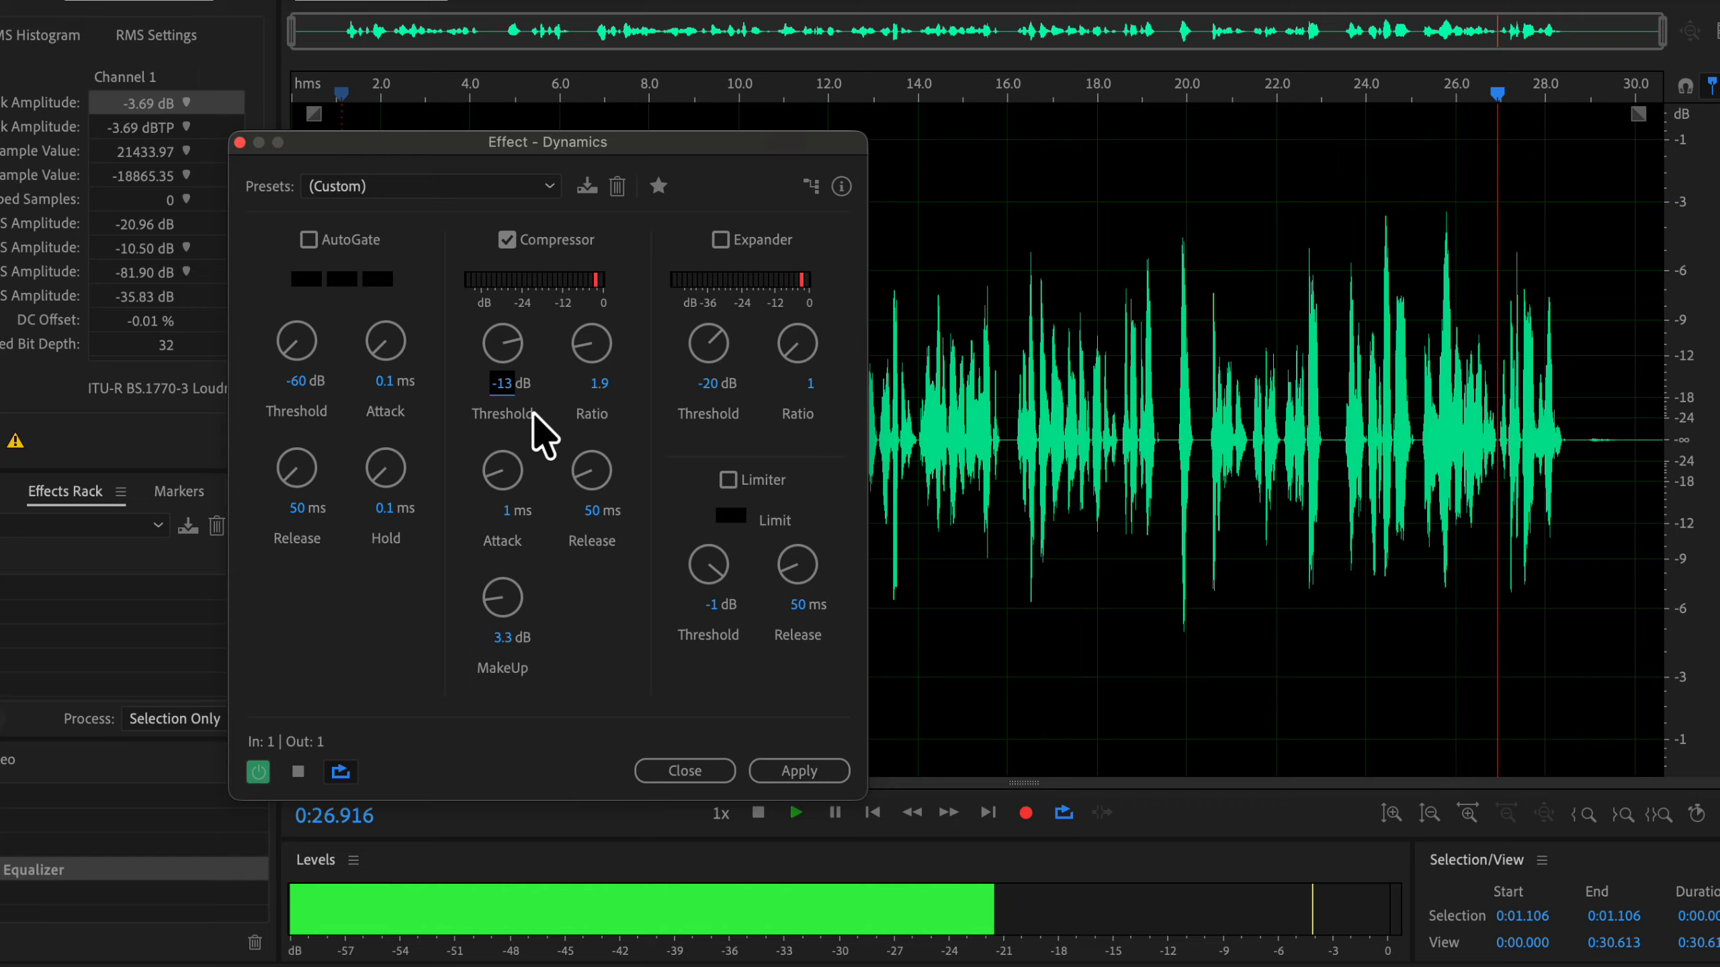
key("space")
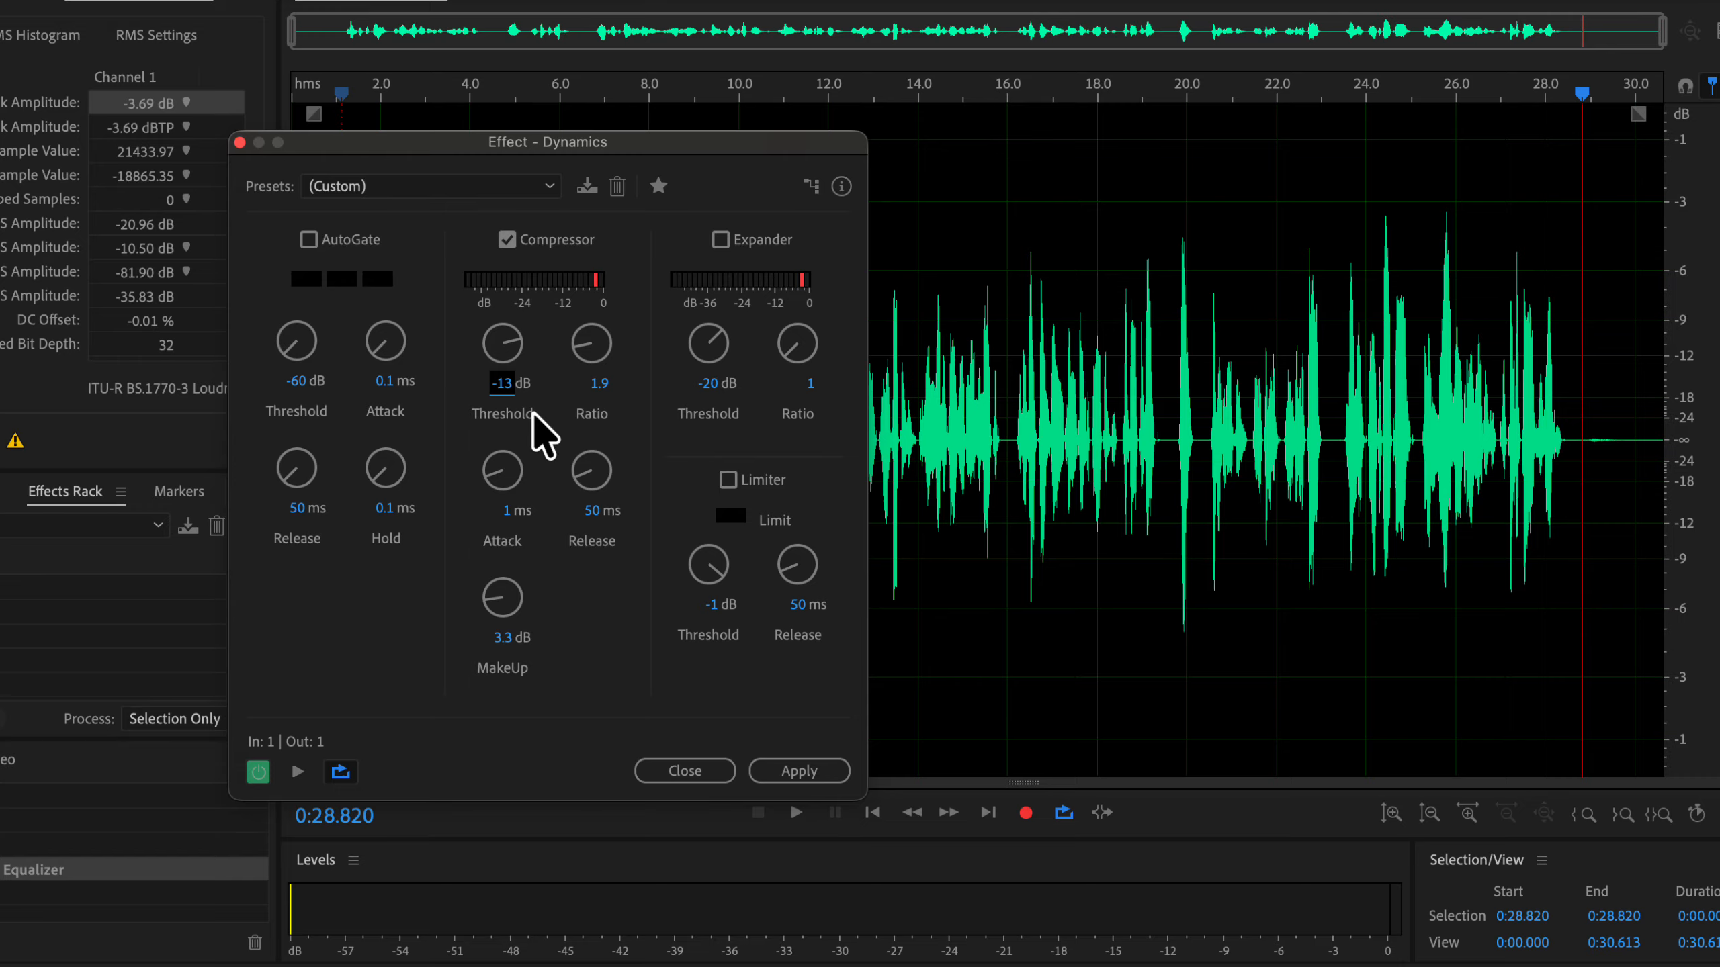
- Raise the compressor ratio to about 3.2
left_click_drag(600, 385, 632, 390)
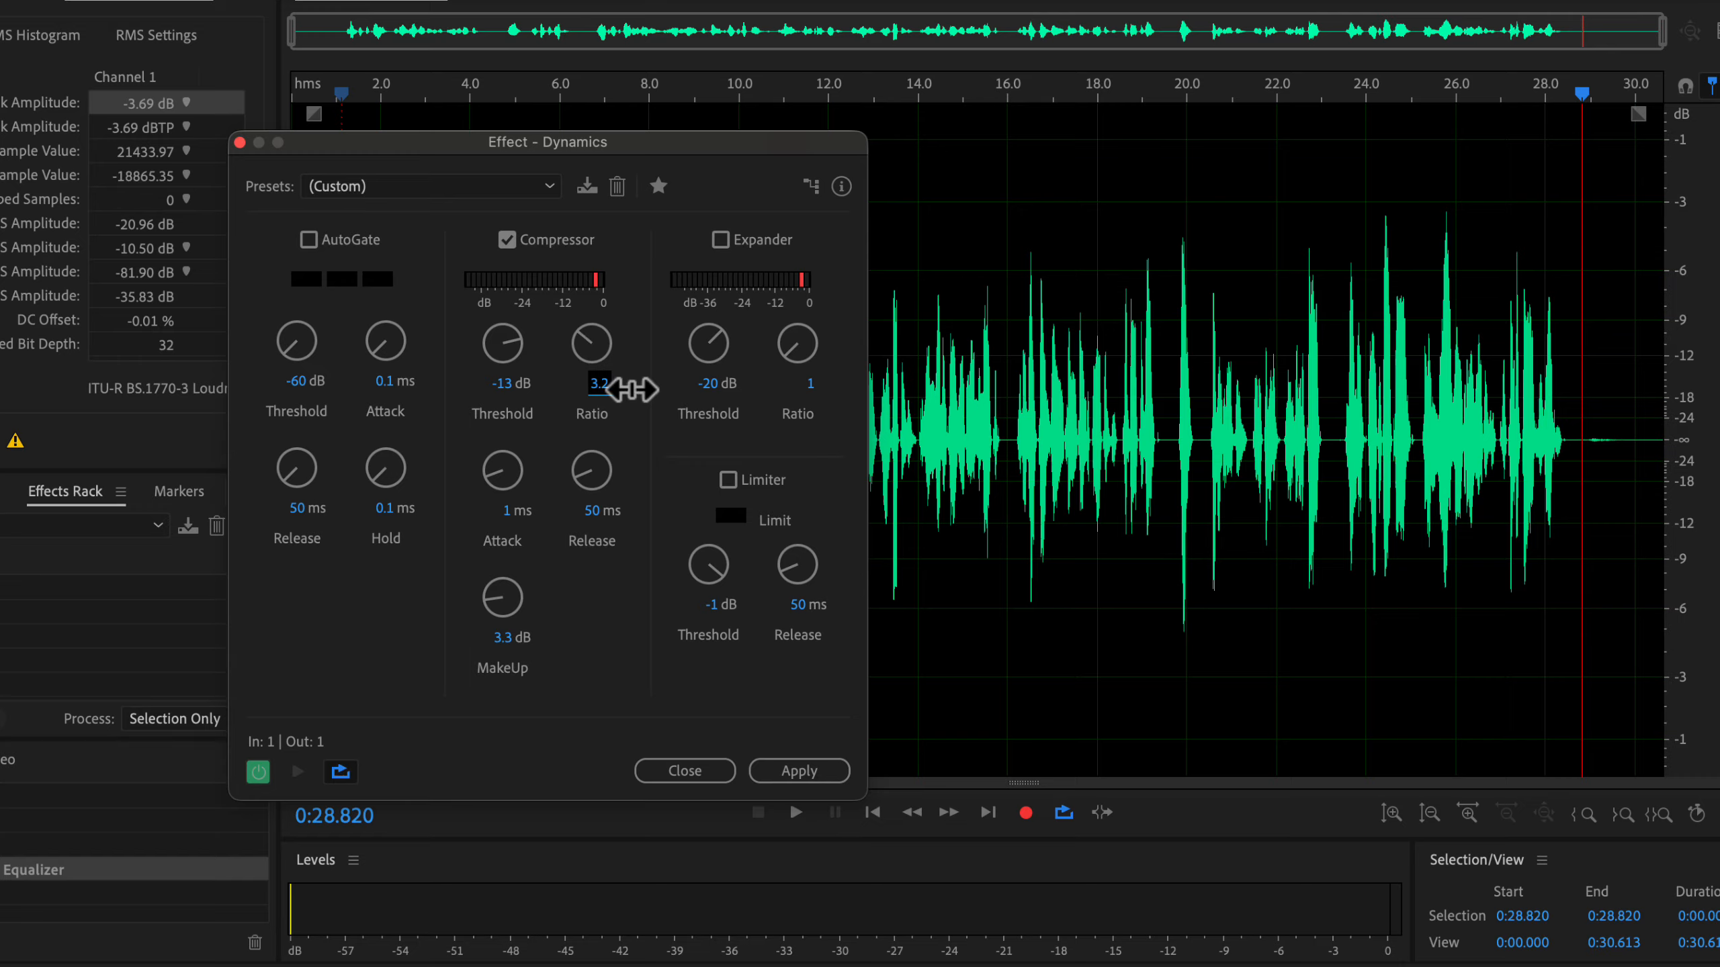